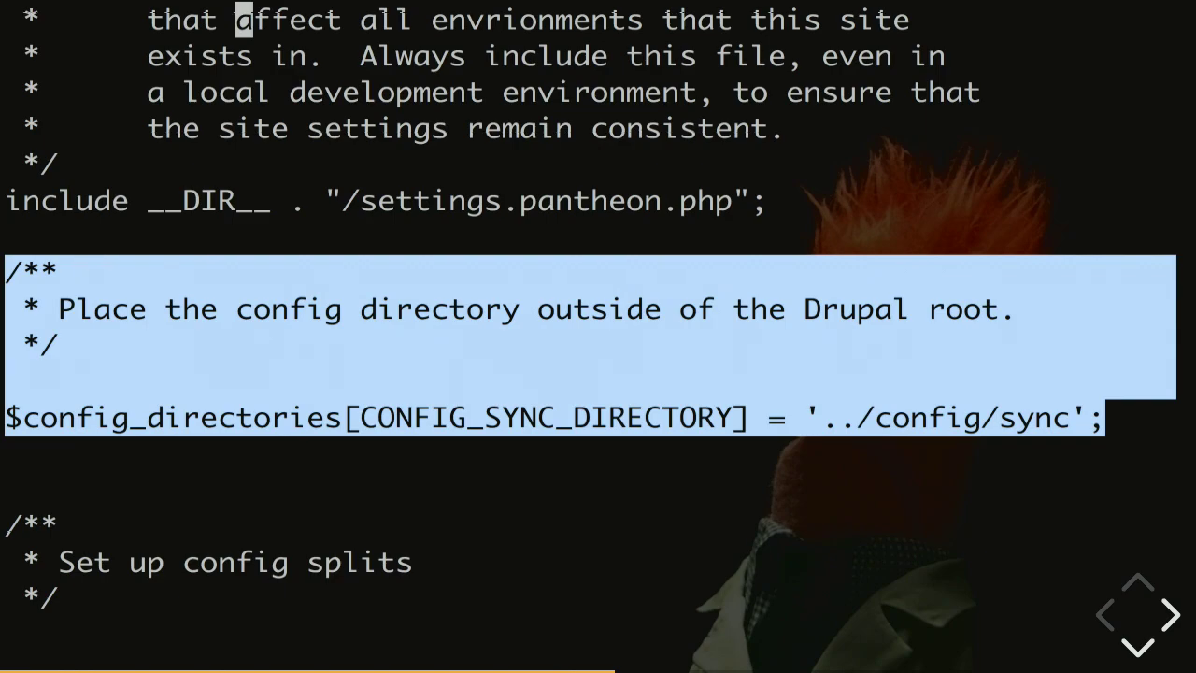
# Advance the presentation to the 'Step 3: export' title slide
pyautogui.press('Right')
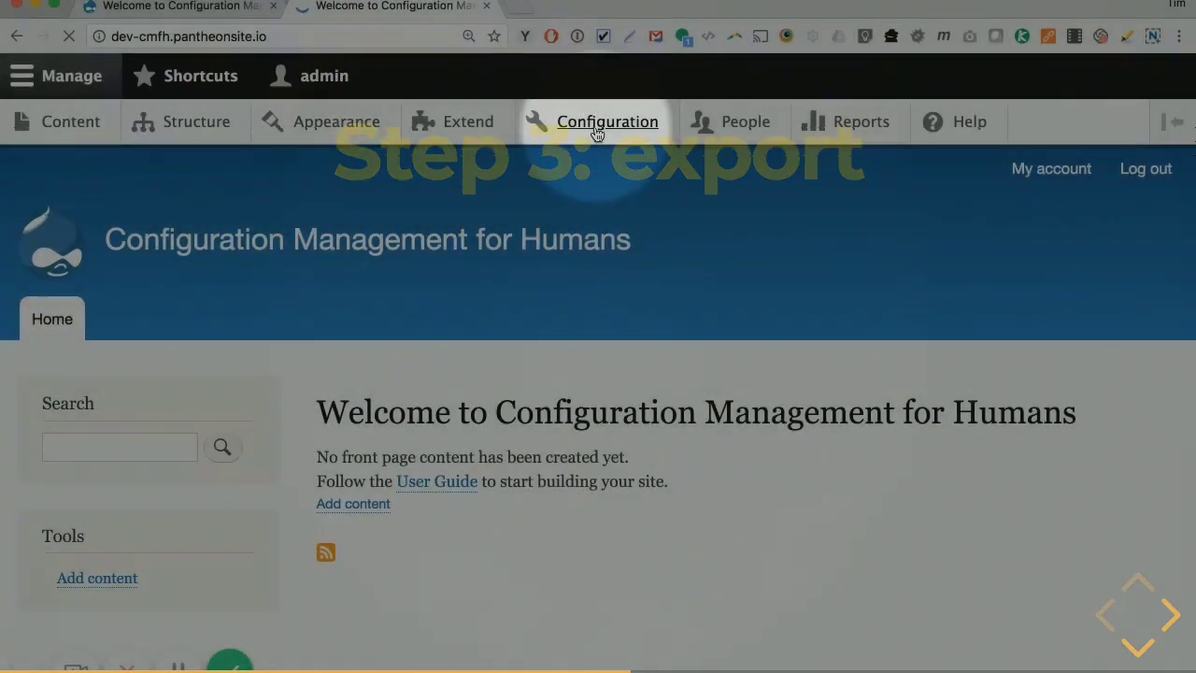
# Export the full site configuration from Configuration synchronization and save the GZip archive
pyautogui.click(594, 128)
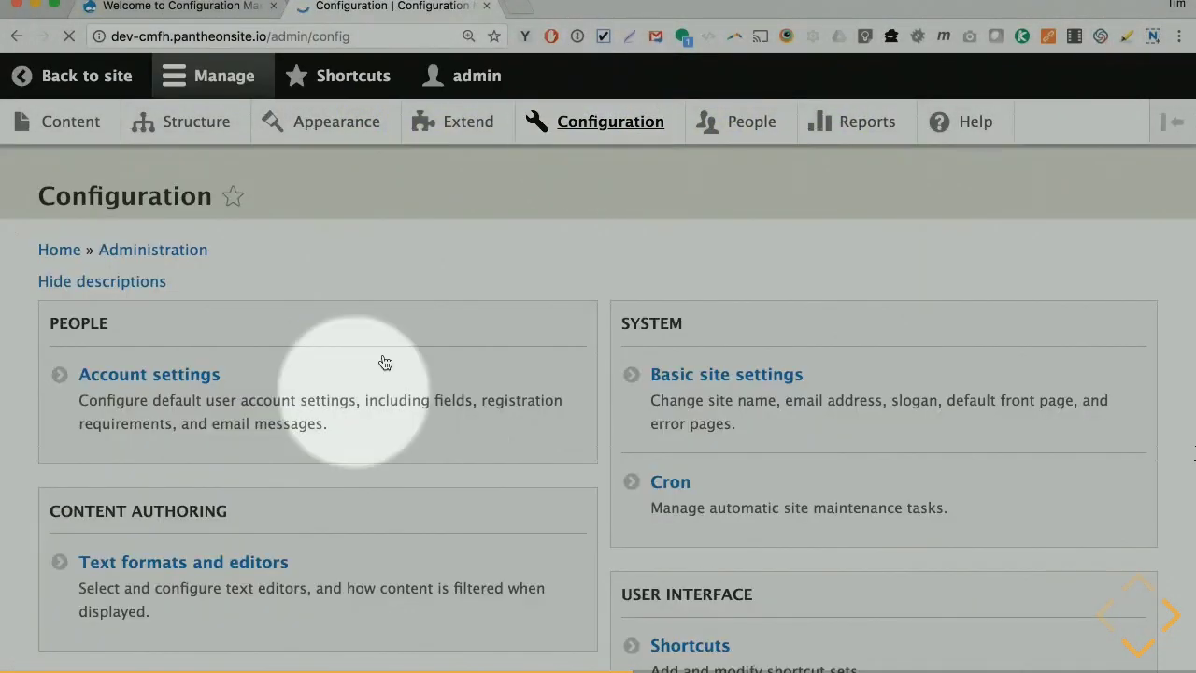
pyautogui.scroll(-3, 355, 401)
pyautogui.scroll(-5, 327, 443)
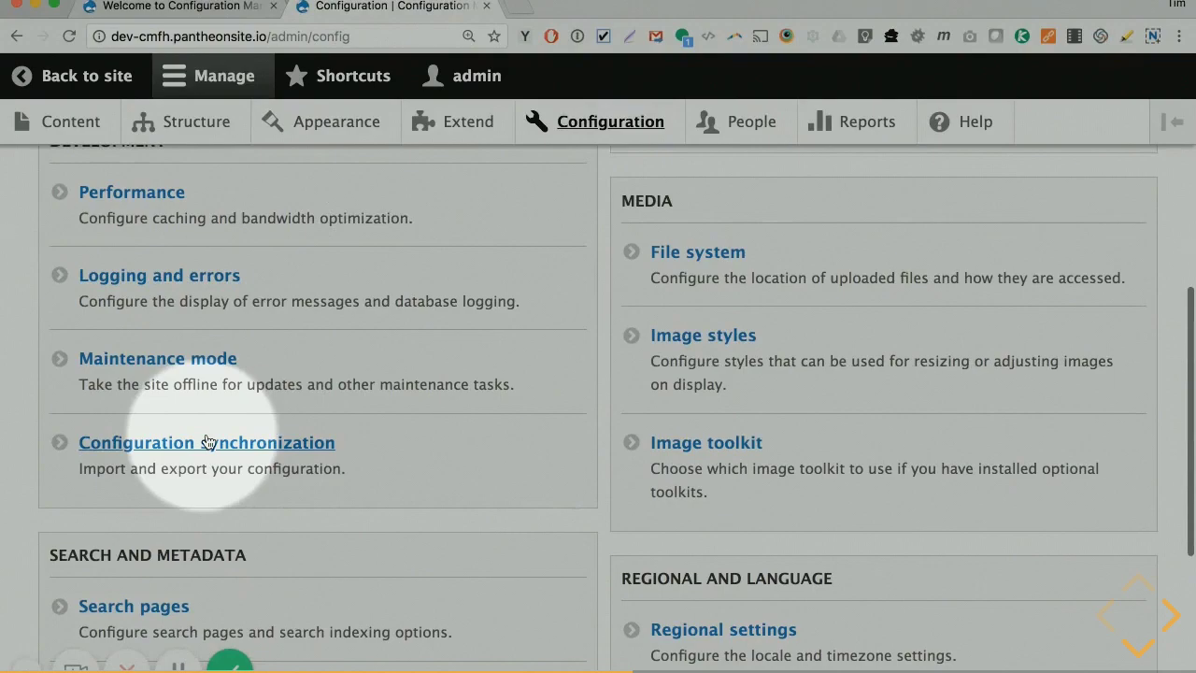
pyautogui.click(170, 449)
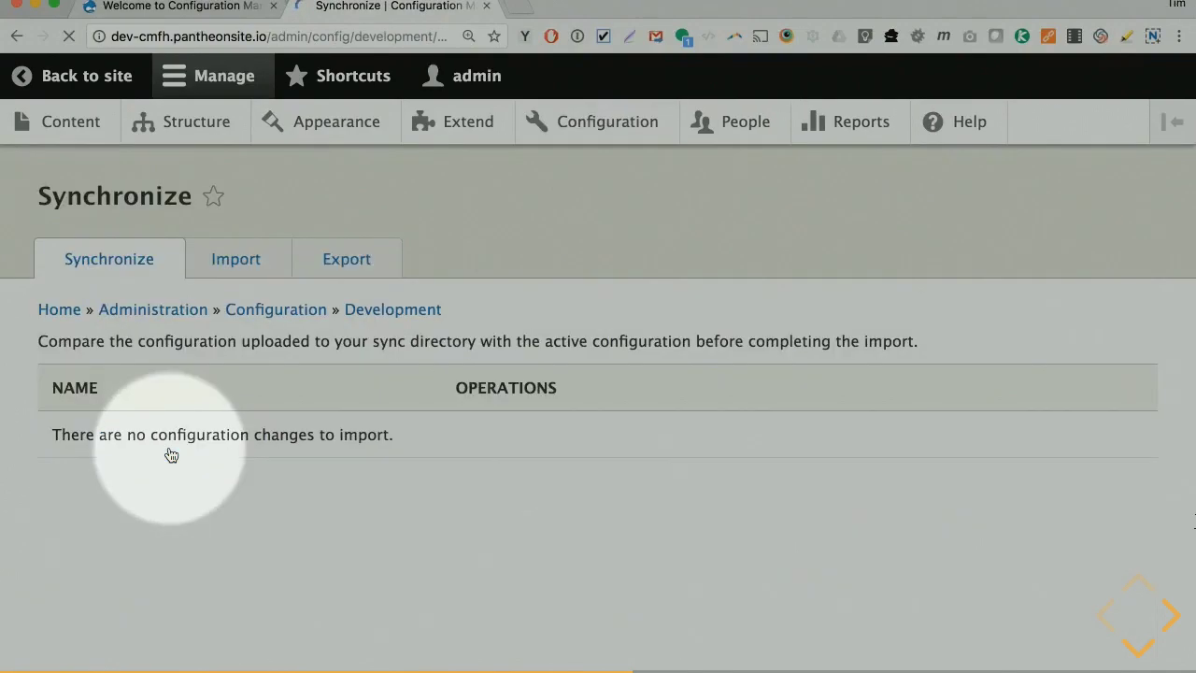
pyautogui.click(346, 265)
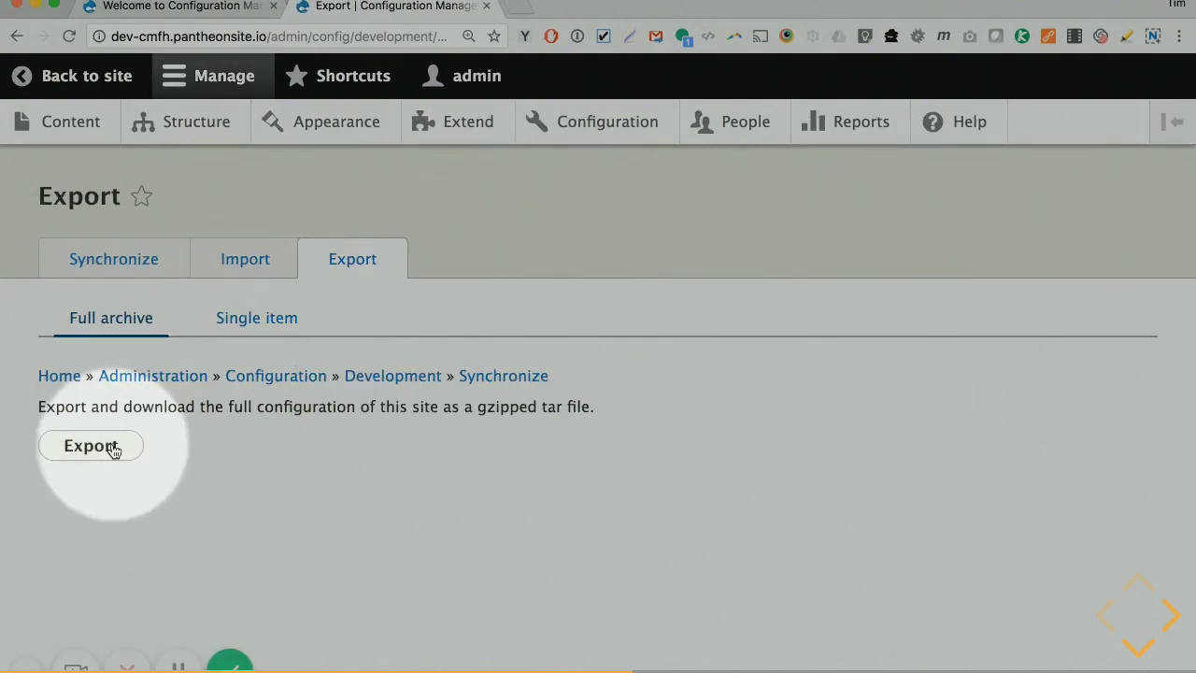
pyautogui.click(97, 451)
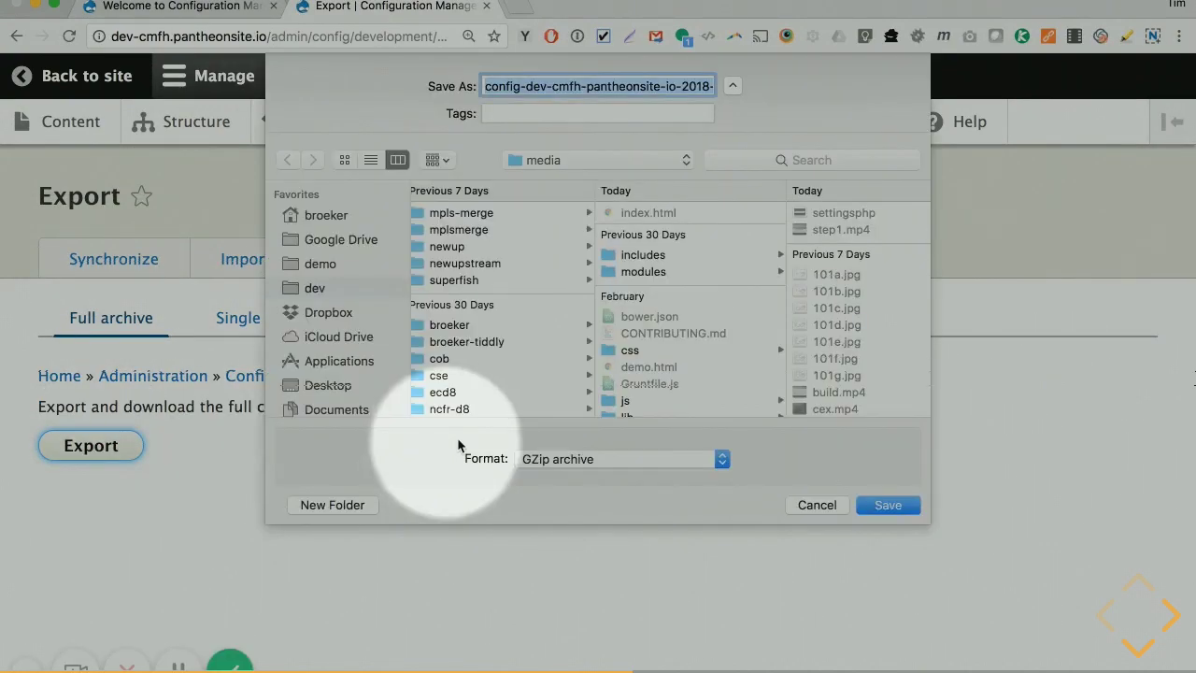
pyautogui.click(886, 505)
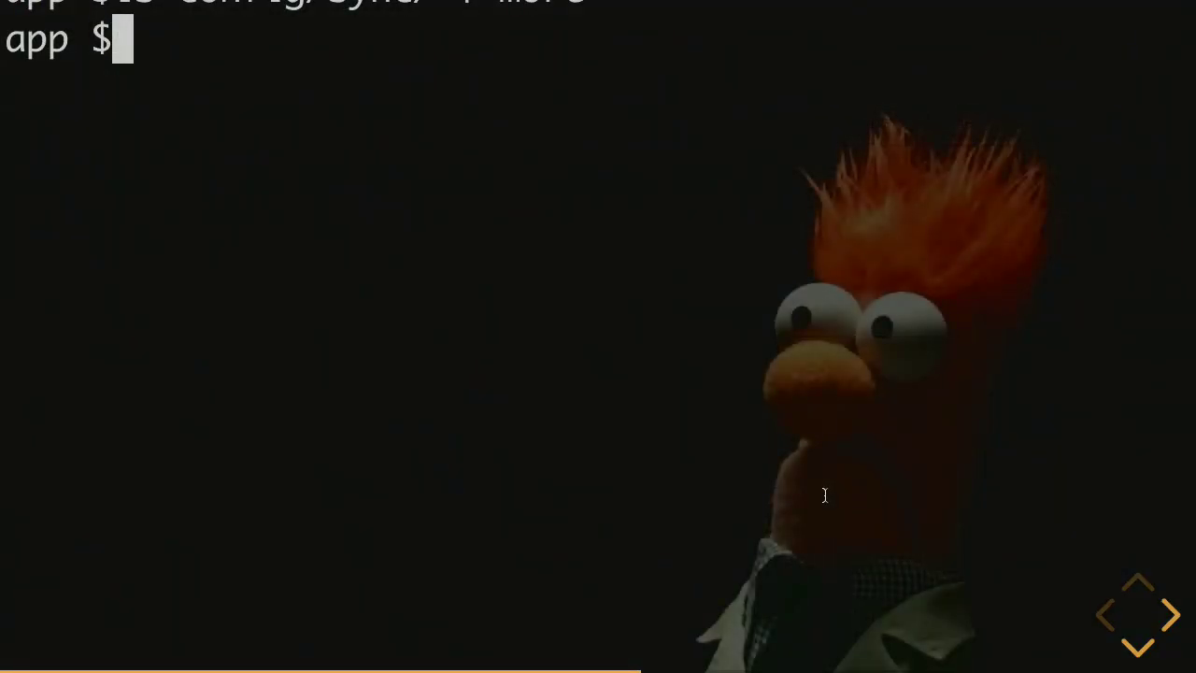
# Run drush cex, then page through the exported config/sync files with ls | more
pyautogui.write('dr')
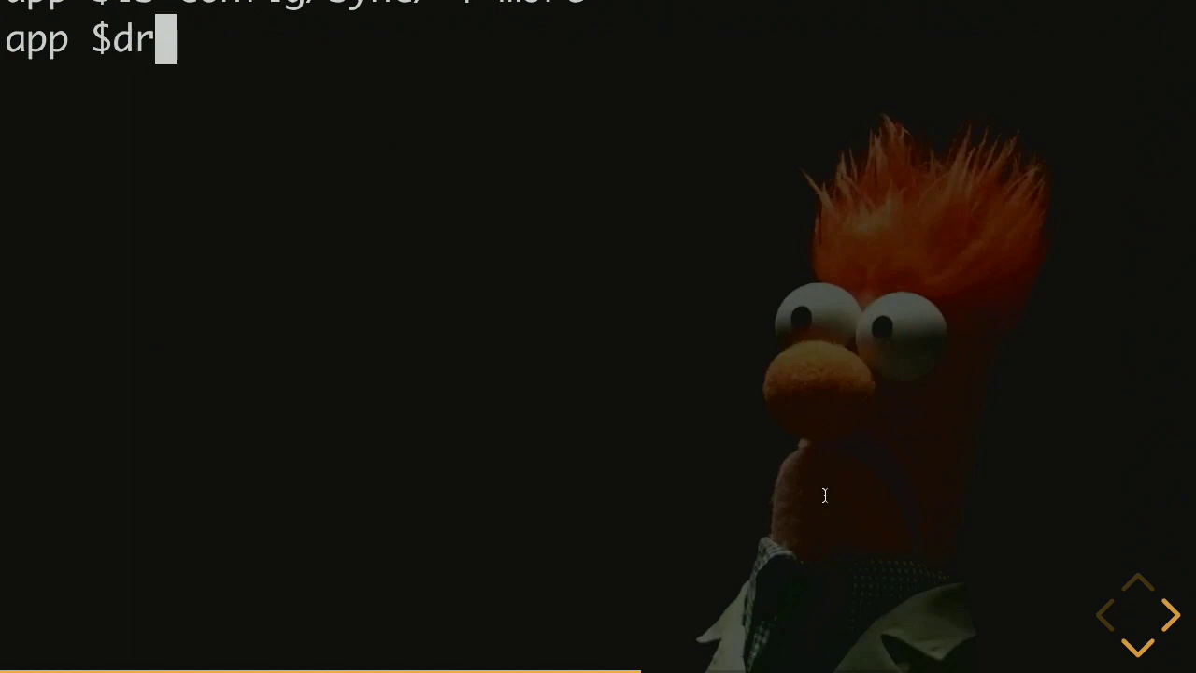
pyautogui.write('ush cex')
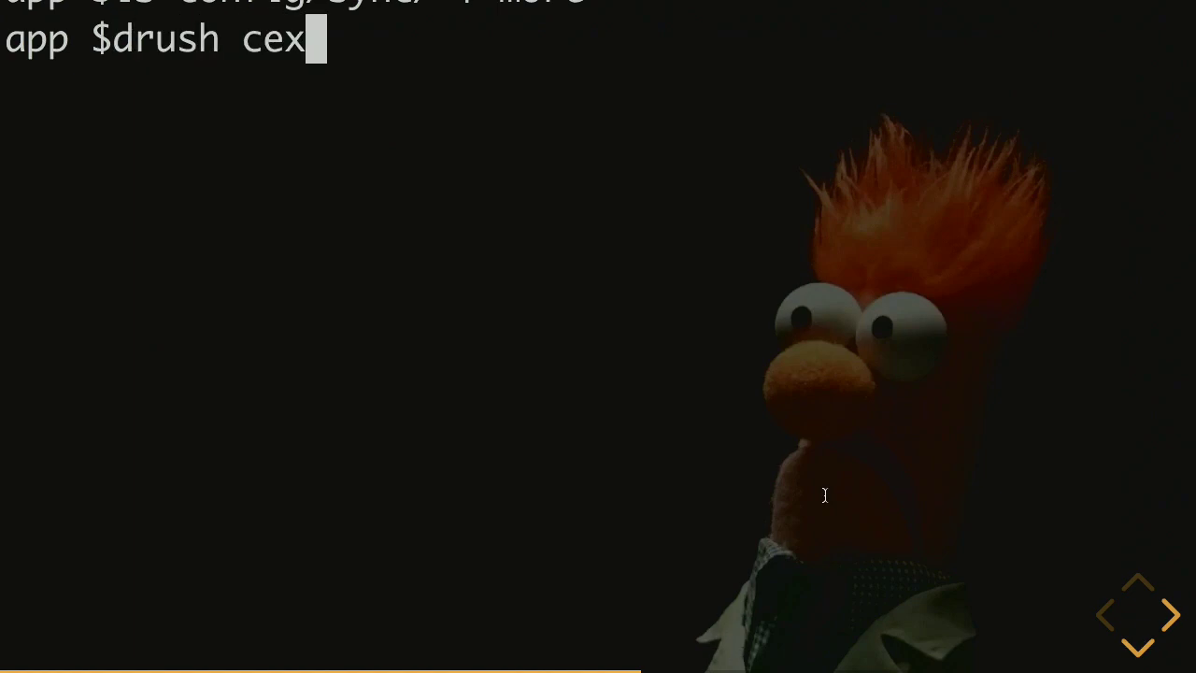
pyautogui.press('Return')
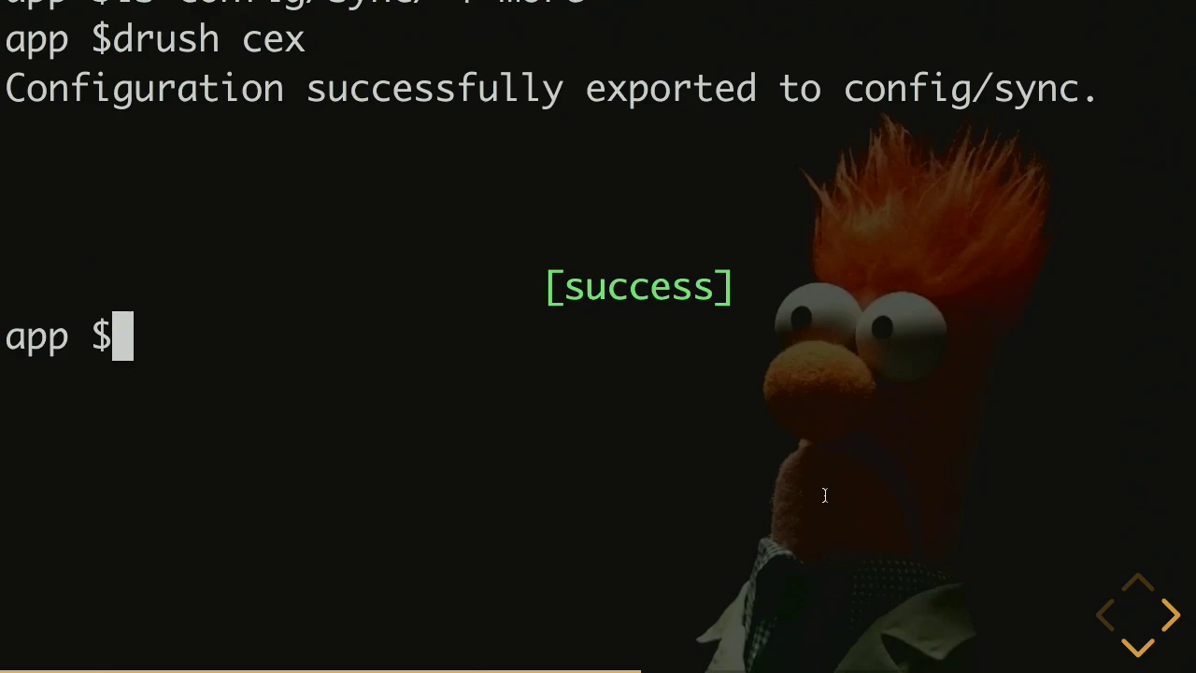
pyautogui.press('Up')
pyautogui.press('Up')
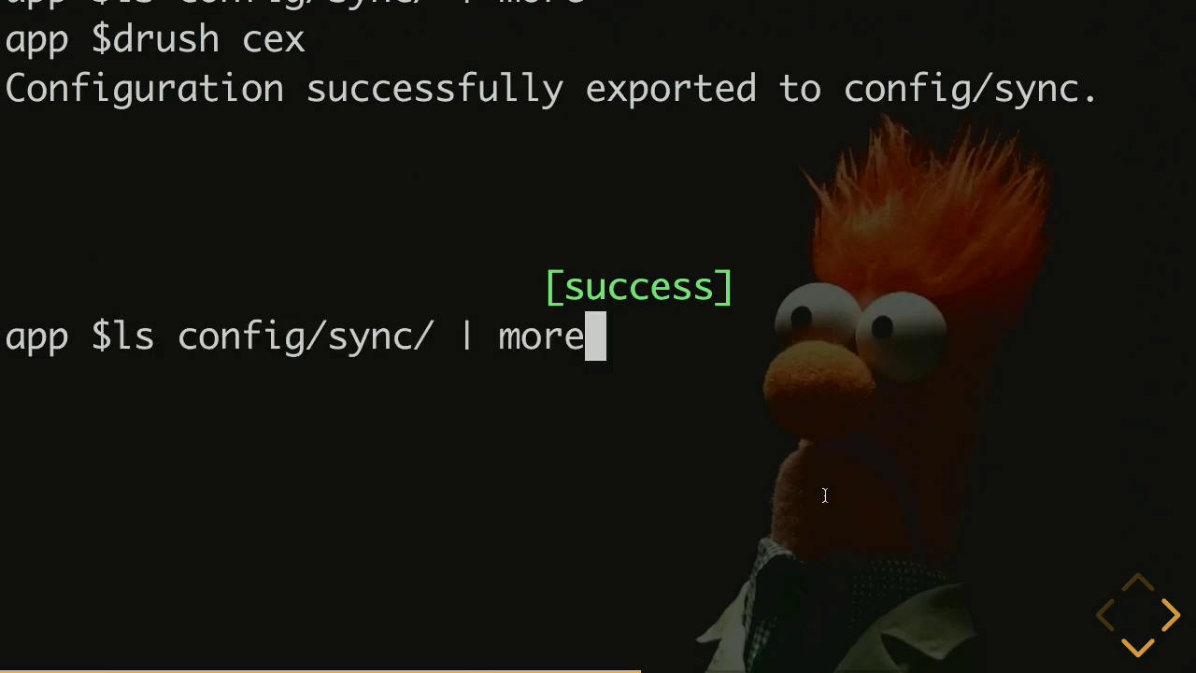
pyautogui.press('Return')
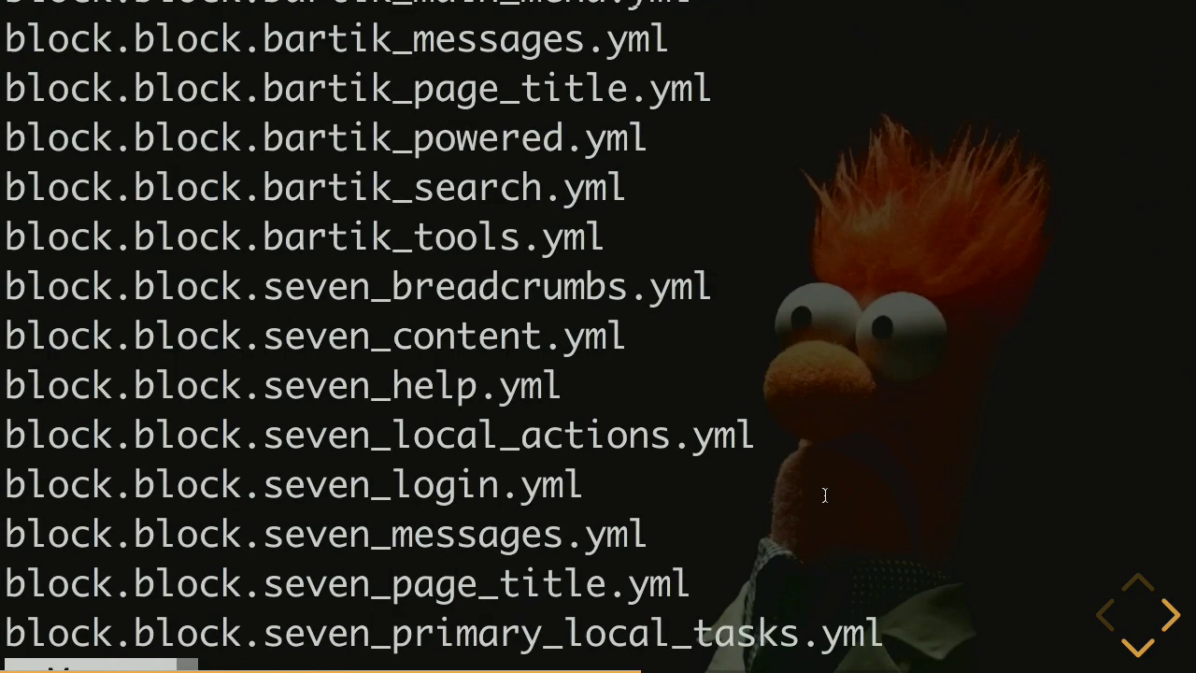
pyautogui.press('space')
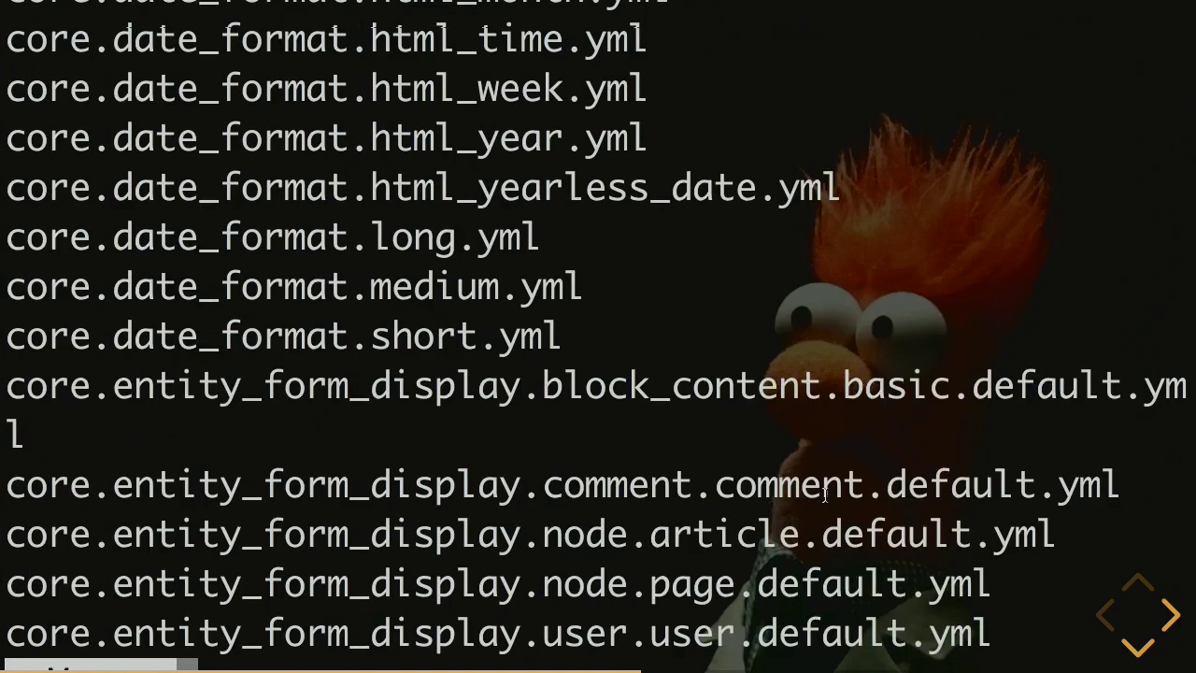
pyautogui.press('space')
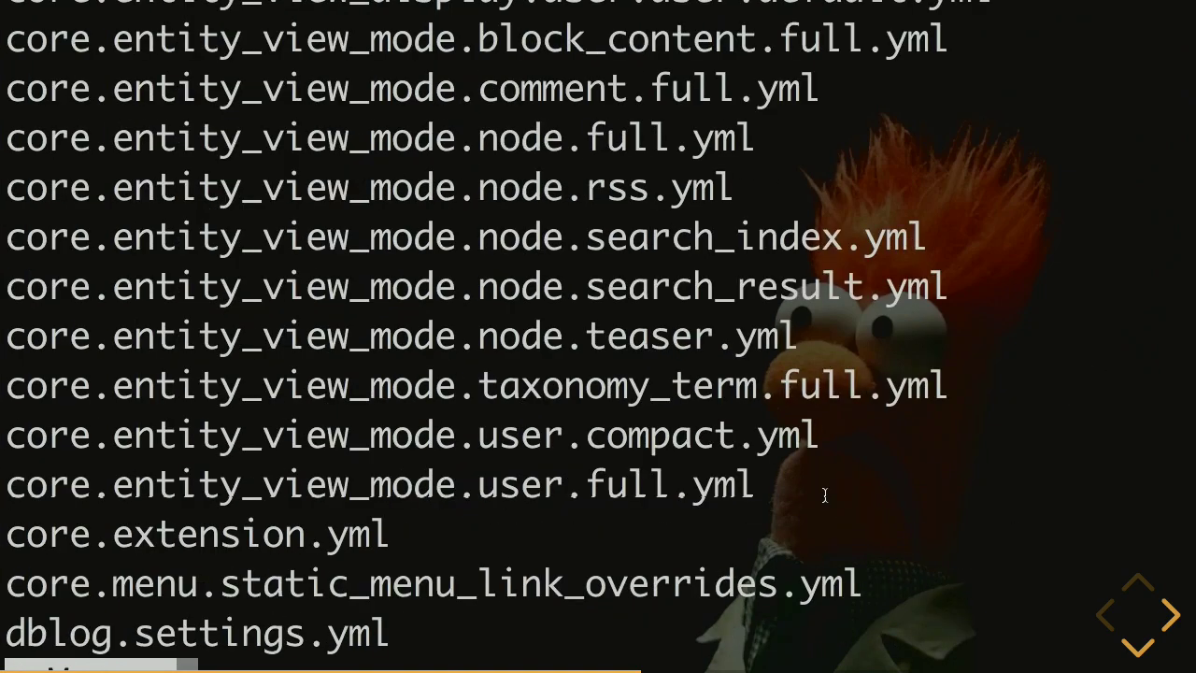
pyautogui.press('space')
pyautogui.press('space')
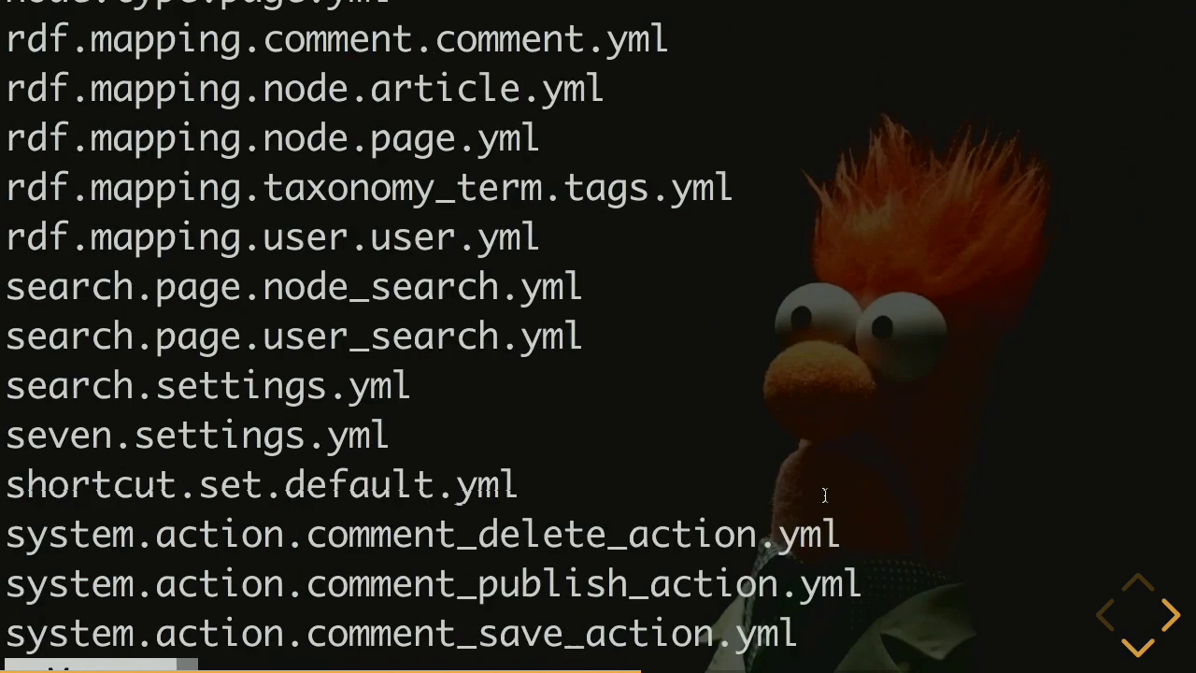
pyautogui.press('space')
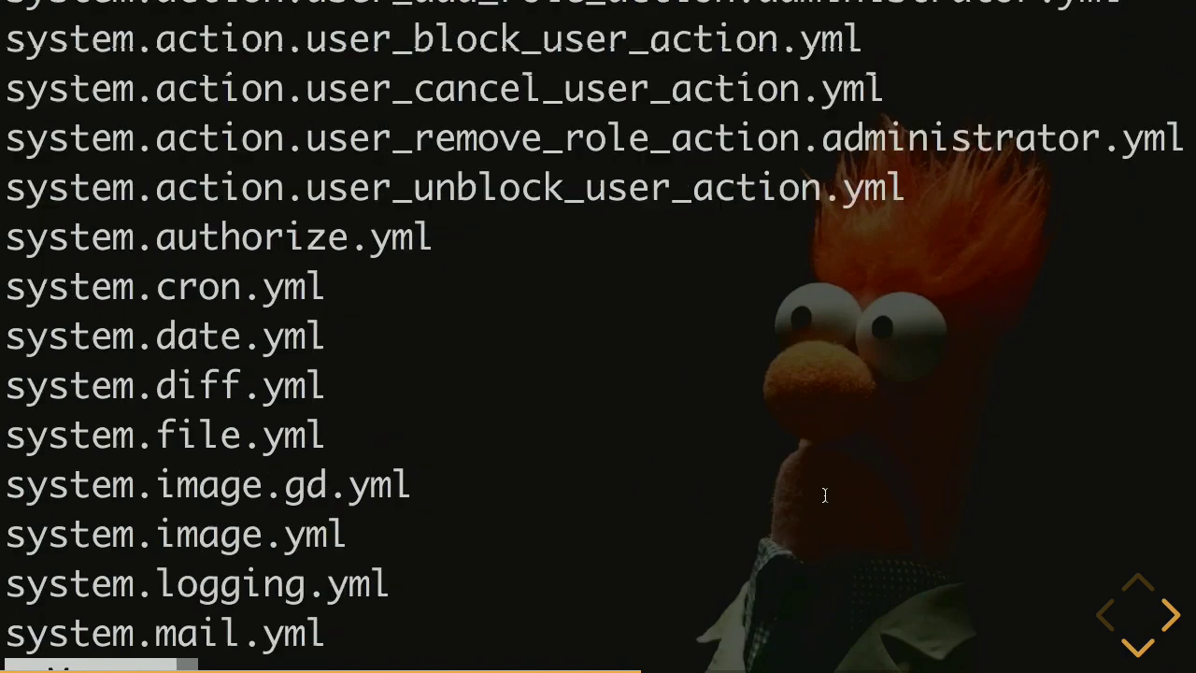
pyautogui.press('space')
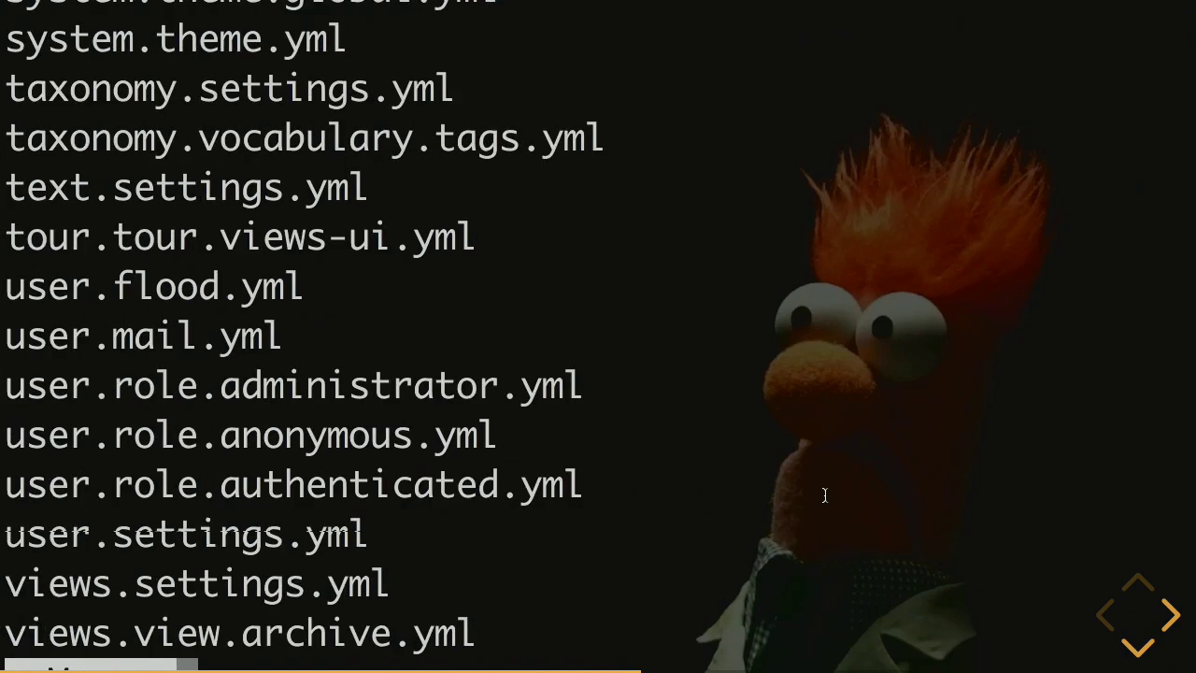
pyautogui.press('space')
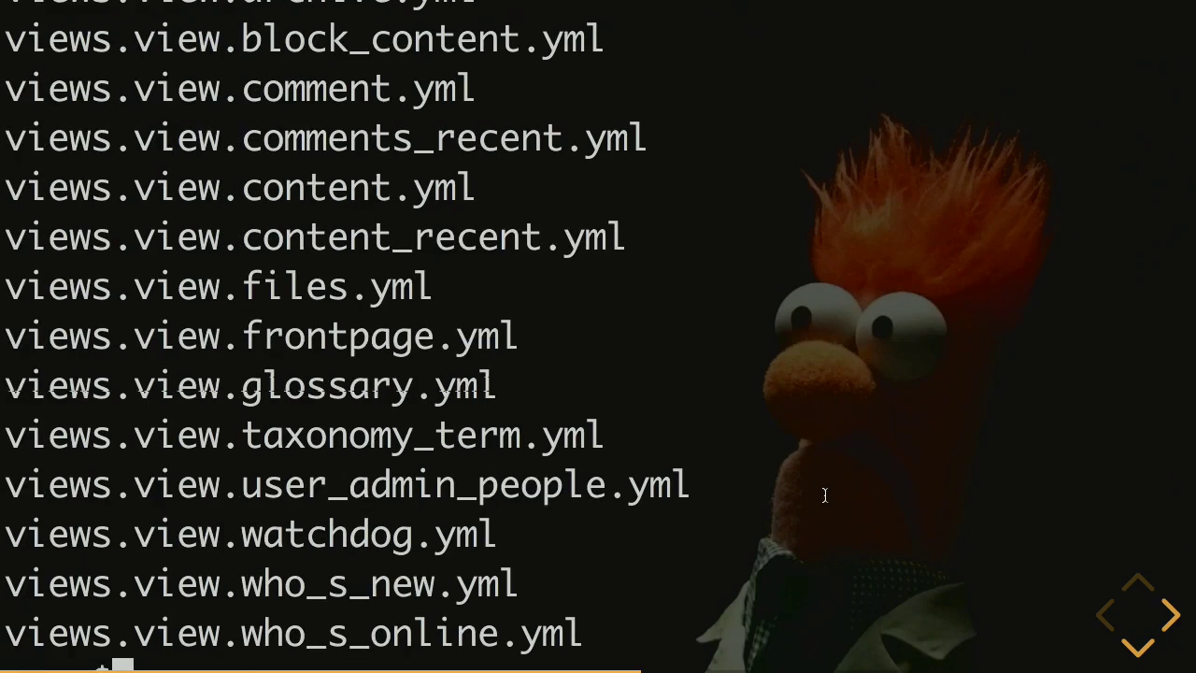
# Display system.site.yml with tail and select the site name in it
pyautogui.write('tail -f filsync/system.site.yml ')
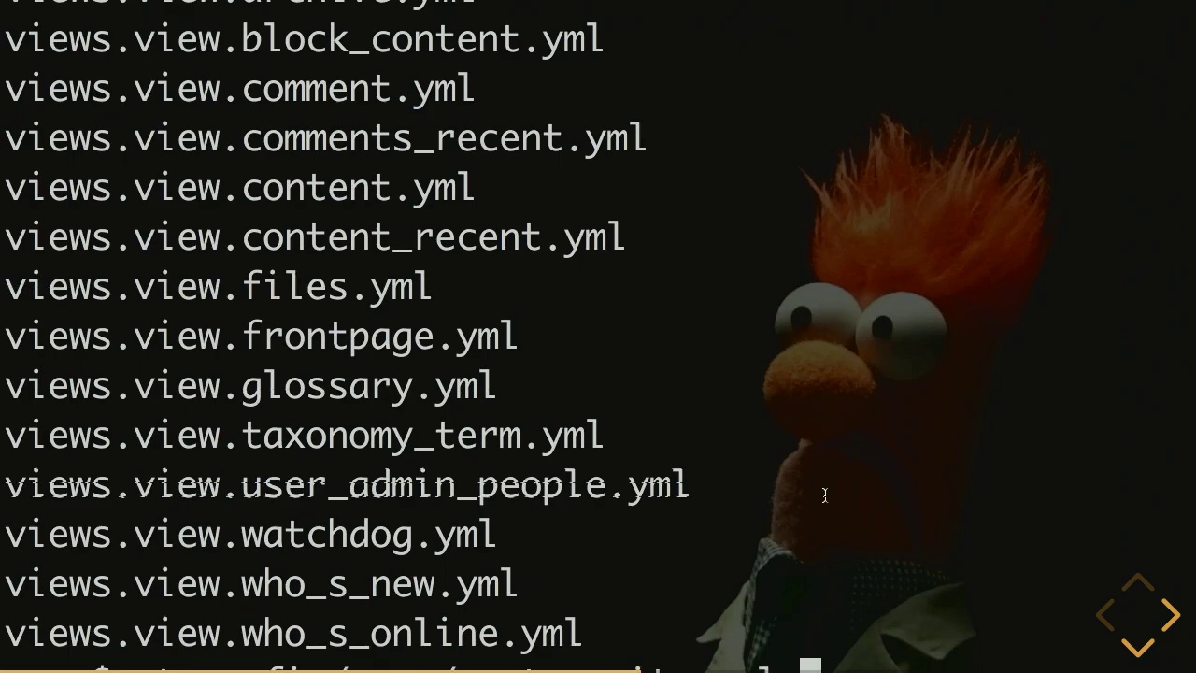
pyautogui.write('| cat')
pyautogui.press('Return')
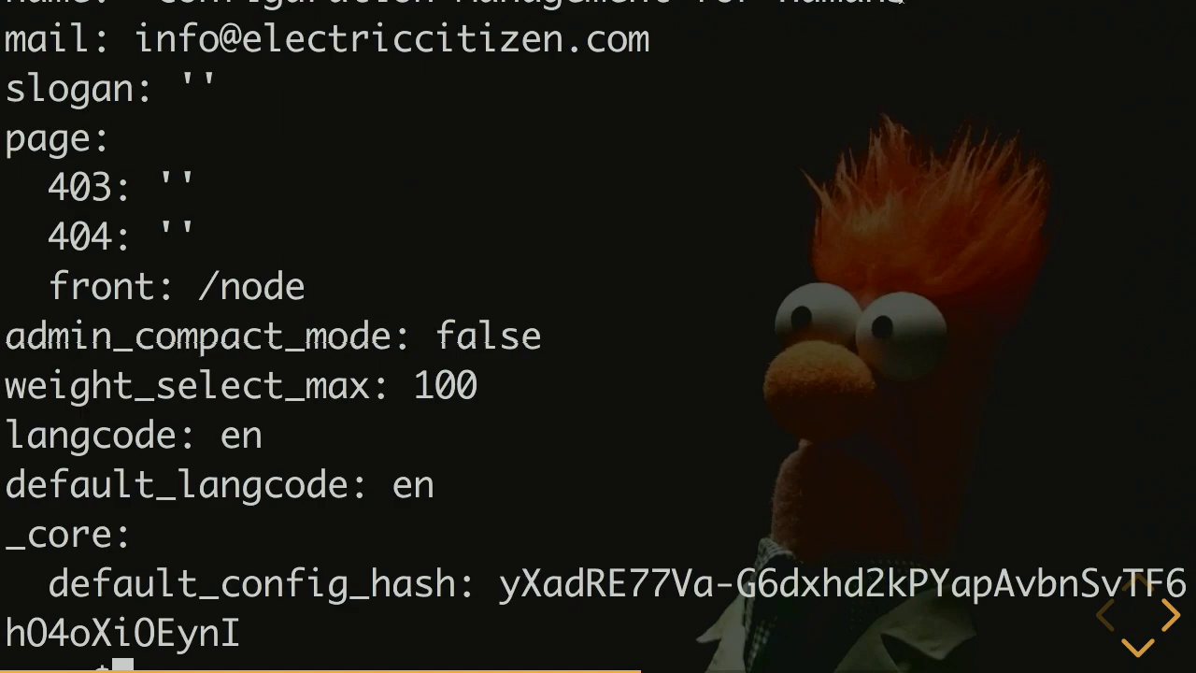
pyautogui.moveTo(911, 8); pyautogui.dragTo(155, 8)
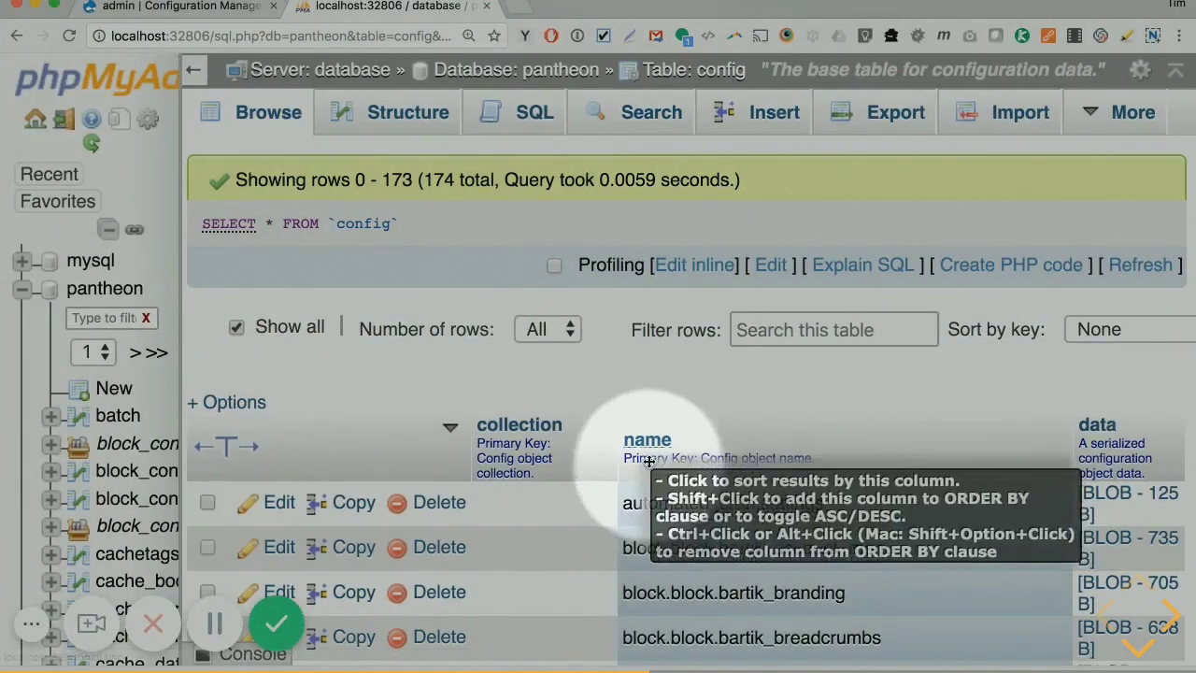
# Download the system.site row's 460 B data BLOB and save it as config-data
pyautogui.scroll(-3, 641, 497)
pyautogui.scroll(-15, 640, 495)
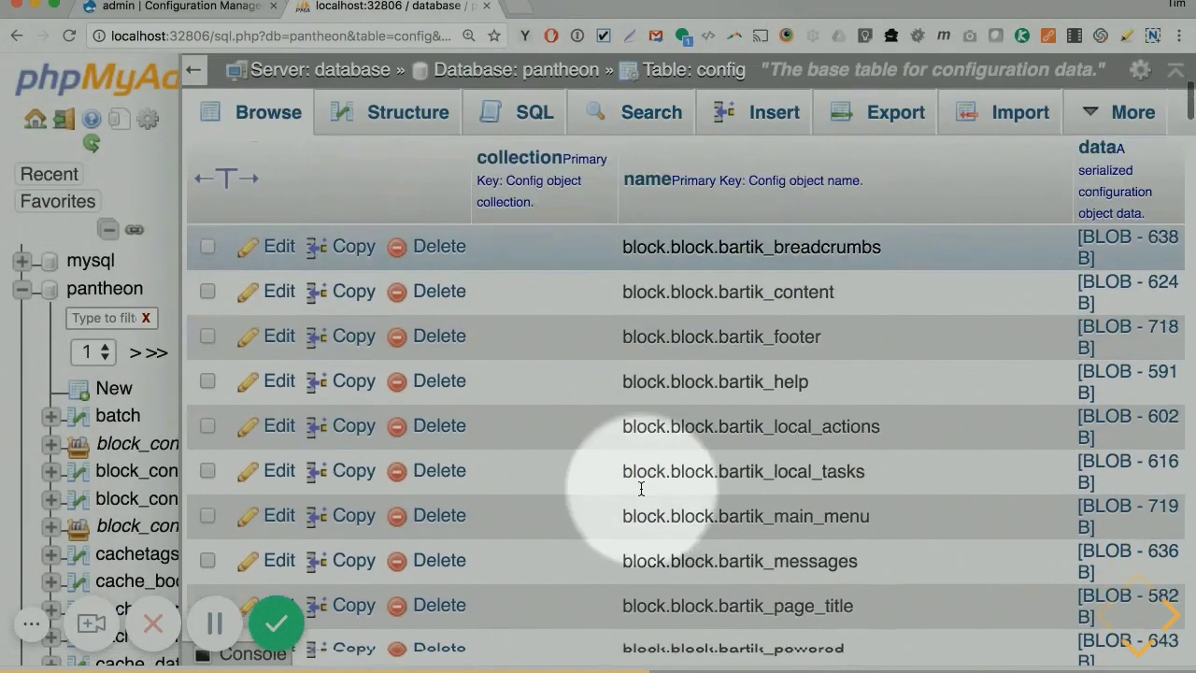
pyautogui.scroll(-20, 641, 493)
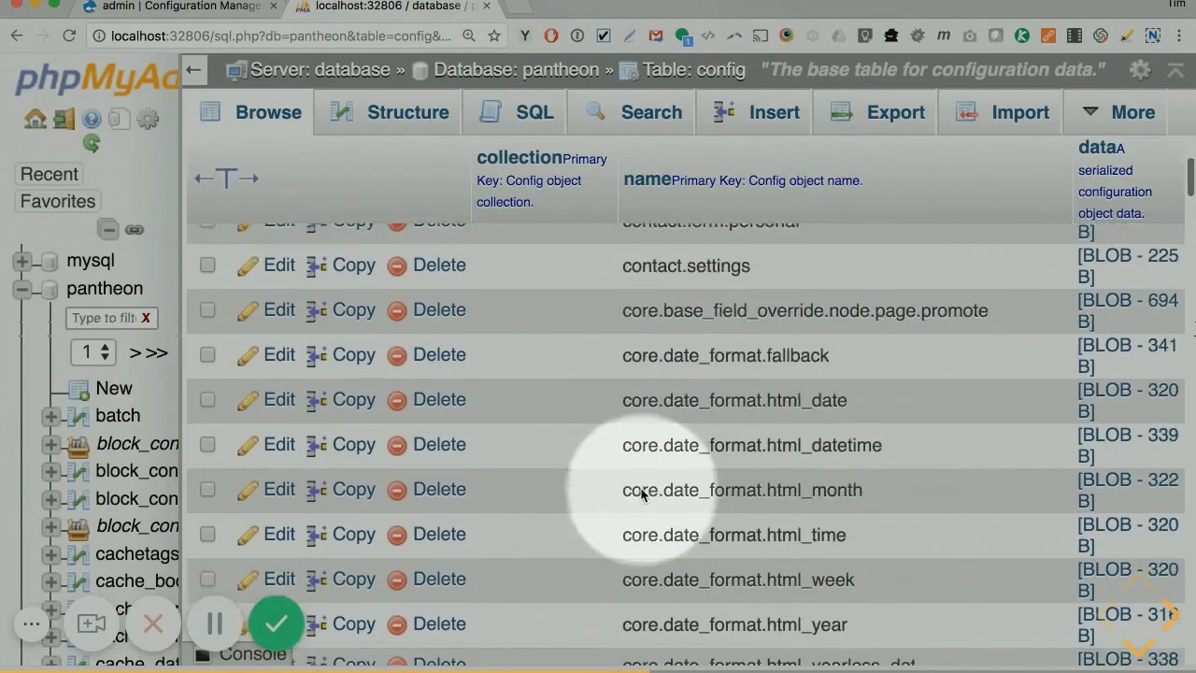
pyautogui.scroll(-20, 640, 487)
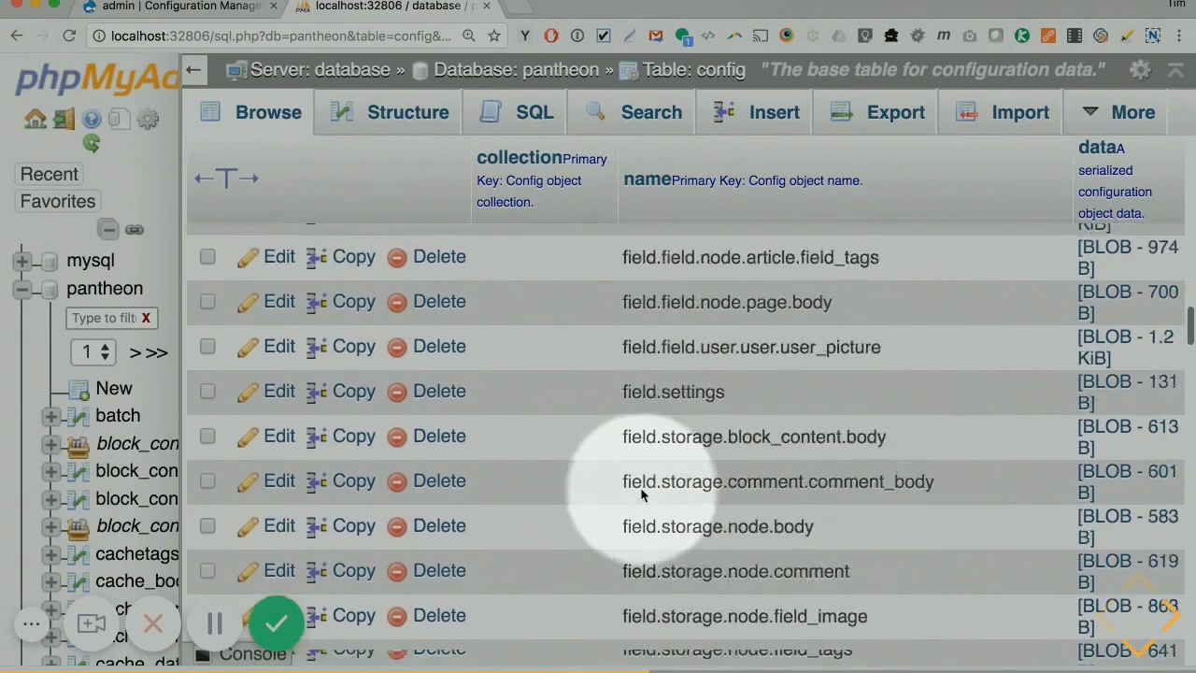
pyautogui.scroll(-20, 640, 493)
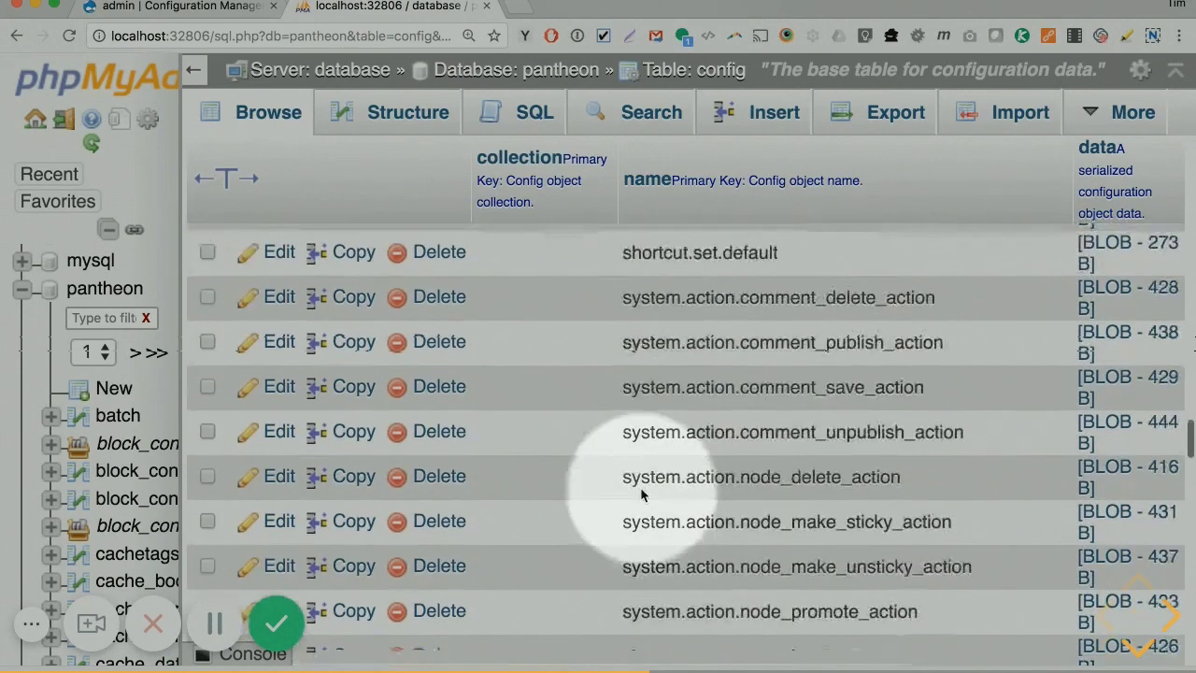
pyautogui.scroll(-20, 640, 487)
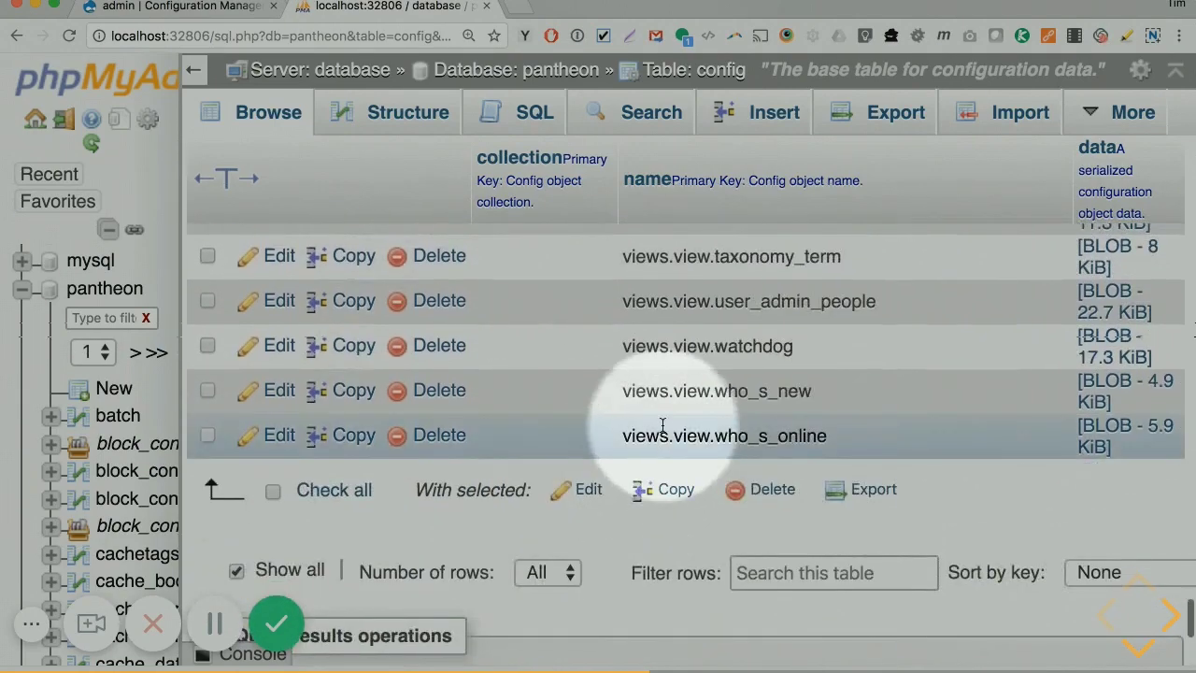
pyautogui.scroll(5, 661, 427)
pyautogui.scroll(12, 662, 428)
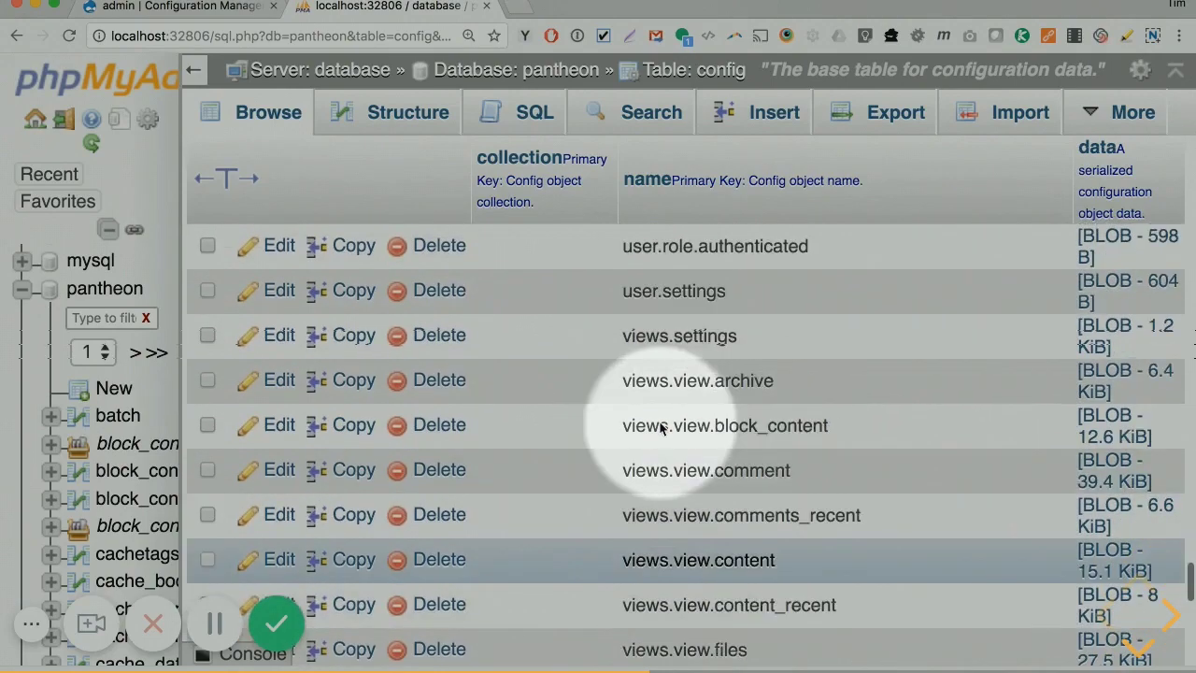
pyautogui.scroll(8, 660, 428)
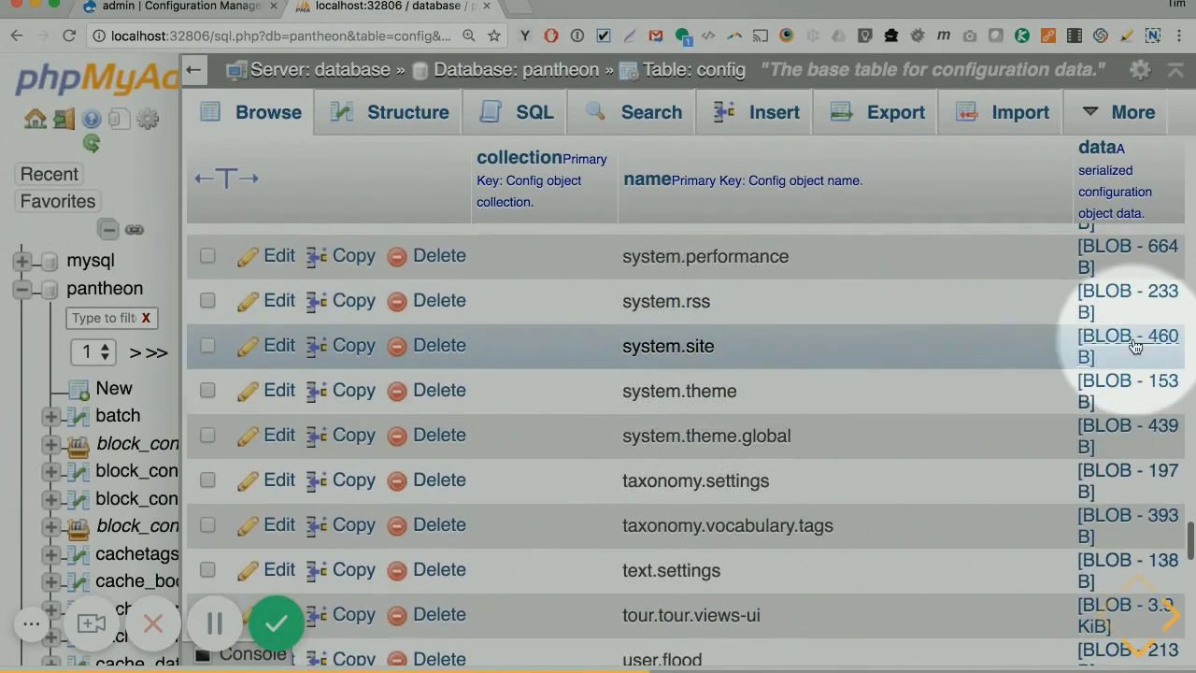
pyautogui.click(1116, 344)
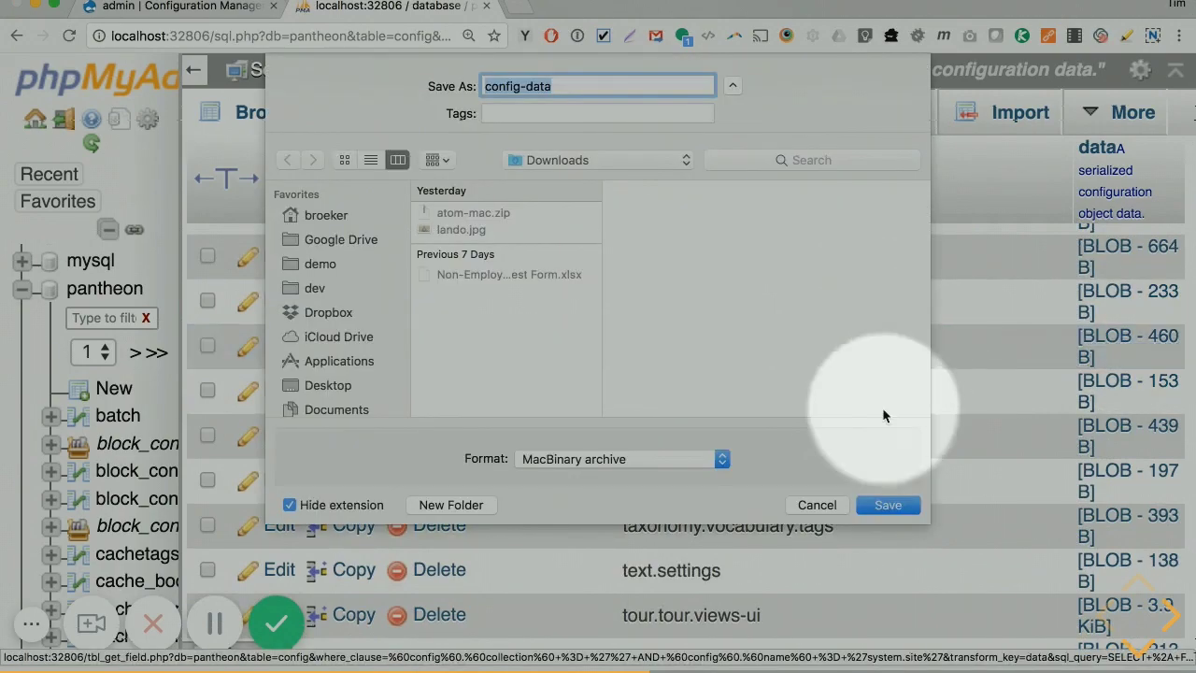
pyautogui.click(887, 505)
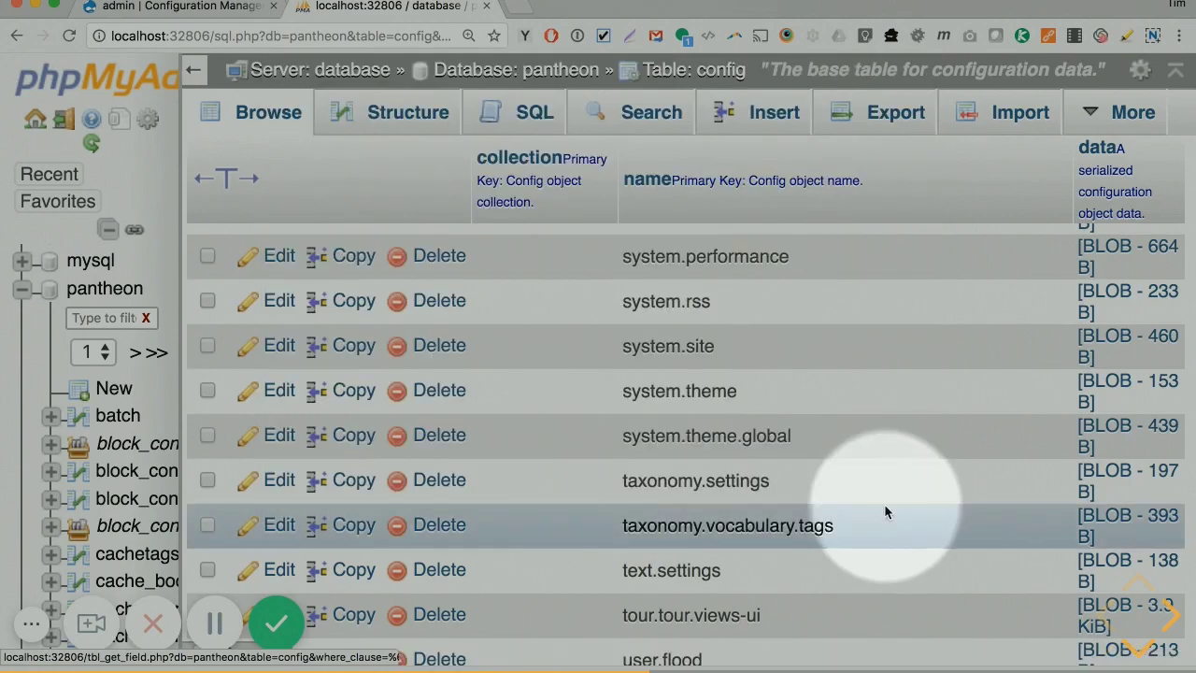
# Open config-data.bin in vim and select the string 'Configuration Management for Humans'
pyautogui.press('super+Tab')
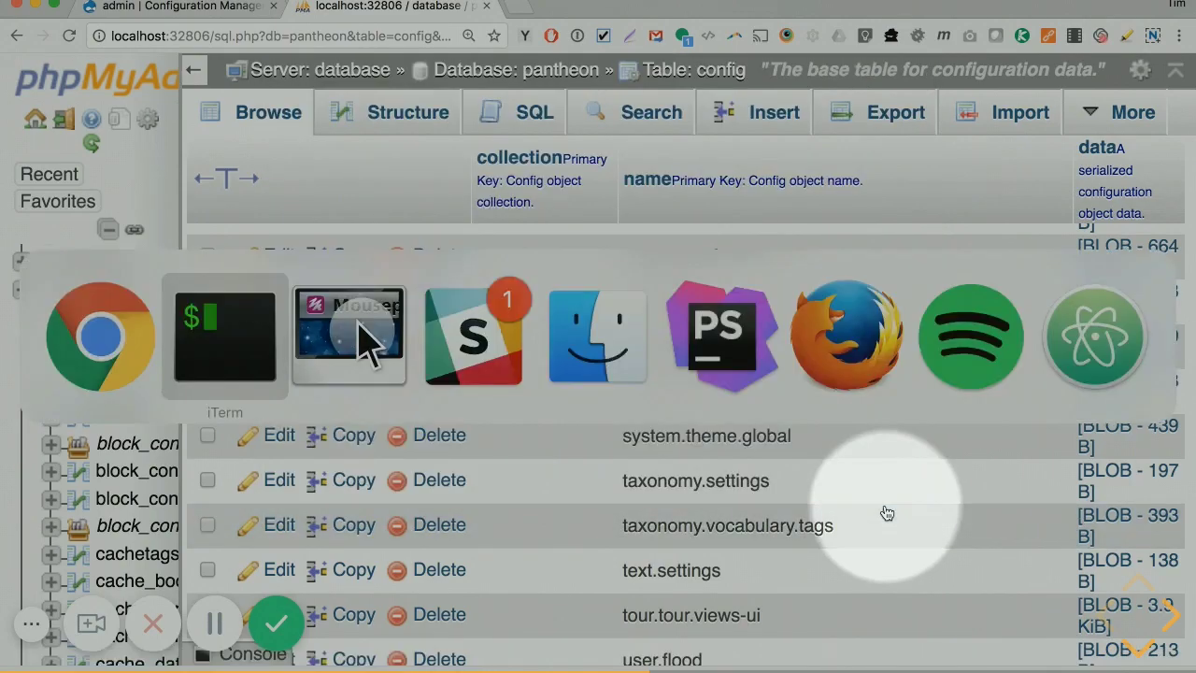
pyautogui.write('vim ')
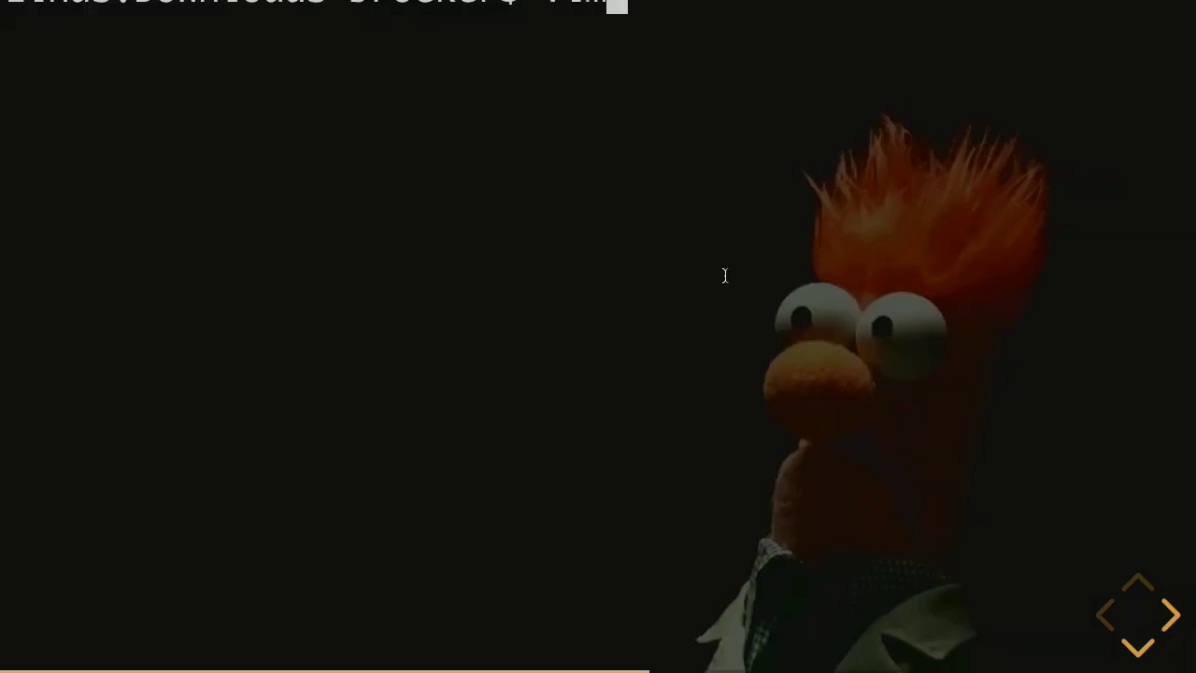
pyautogui.write('co')
pyautogui.press('Tab')
pyautogui.press('Return')
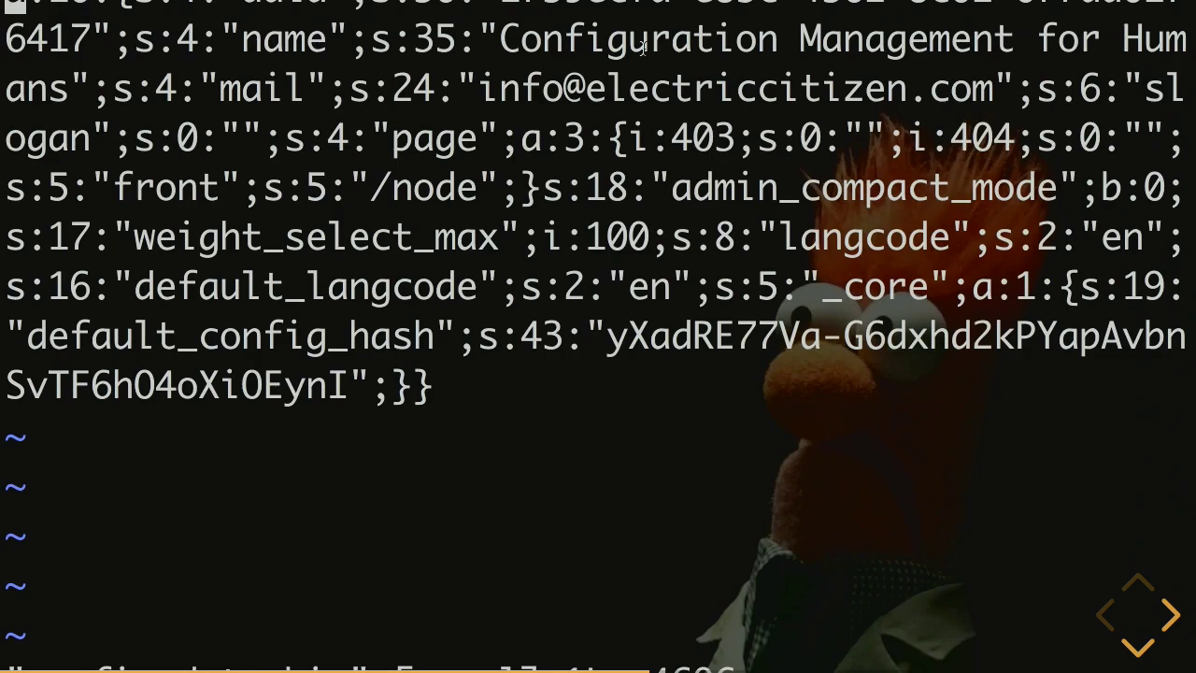
pyautogui.click(486, 54)
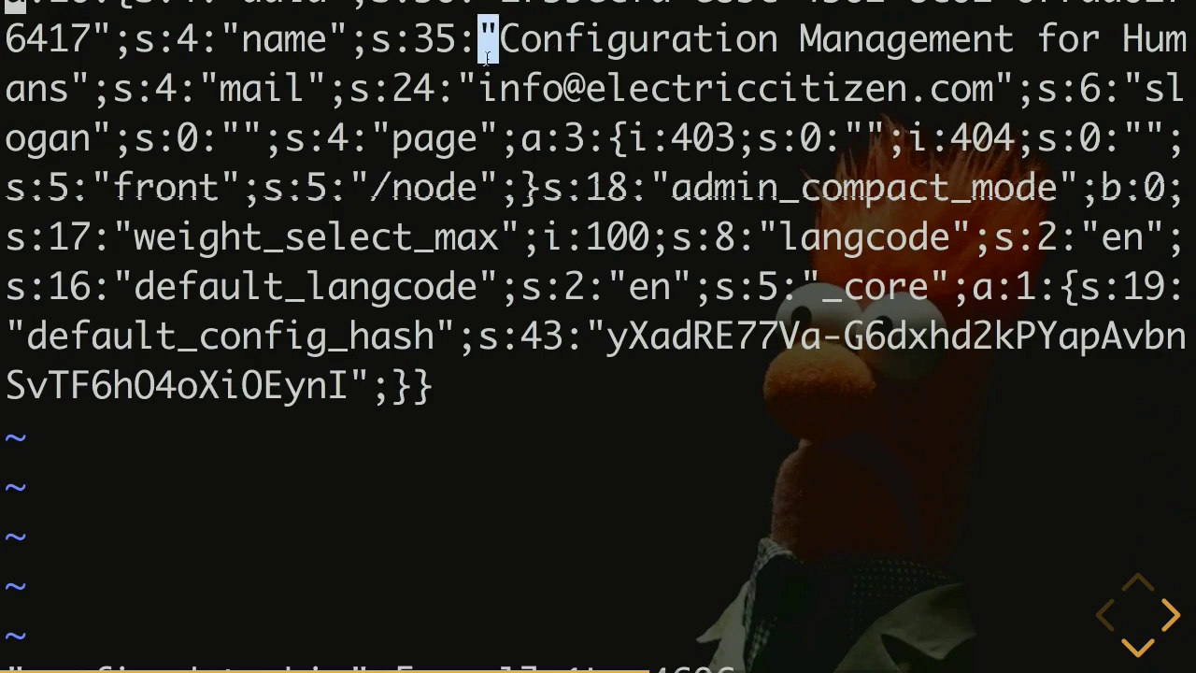
pyautogui.moveTo(486, 56); pyautogui.dragTo(71, 91)
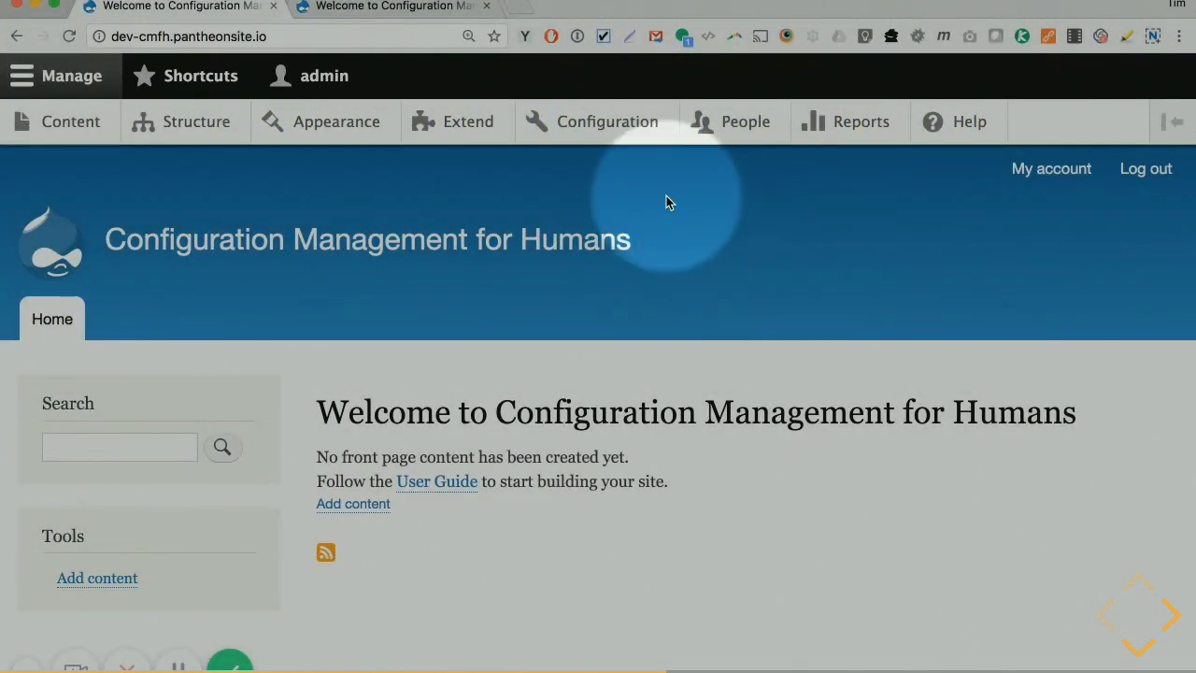
# Change the site name in Basic site settings to 'Configuration Management for Robots'
pyautogui.click(598, 131)
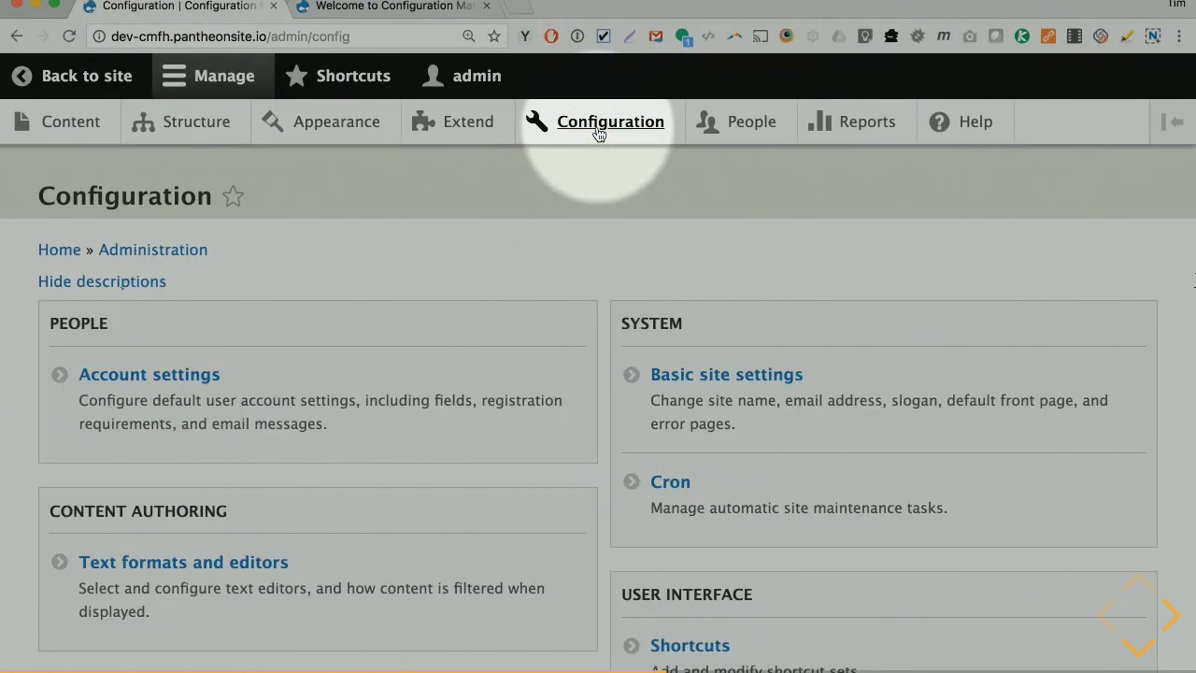
pyautogui.click(691, 372)
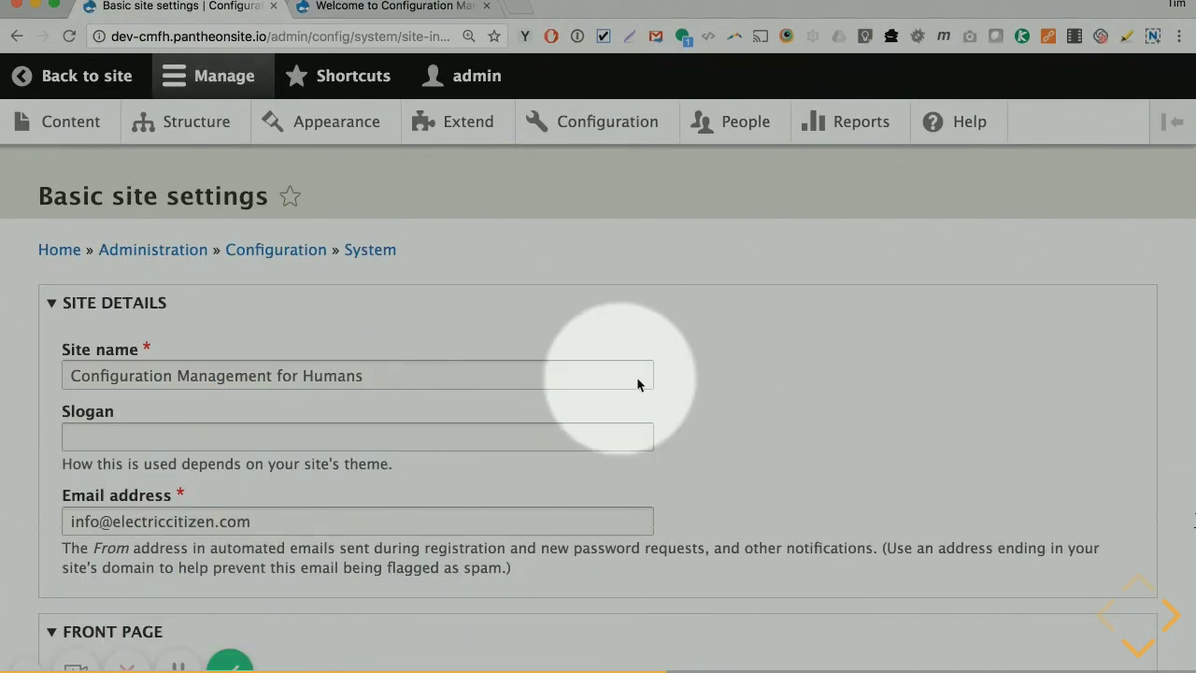
pyautogui.click(362, 377)
pyautogui.press('BackSpace')
pyautogui.press('BackSpace')
pyautogui.press('BackSpace')
pyautogui.press('BackSpace')
pyautogui.press('BackSpace')
pyautogui.press('BackSpace')
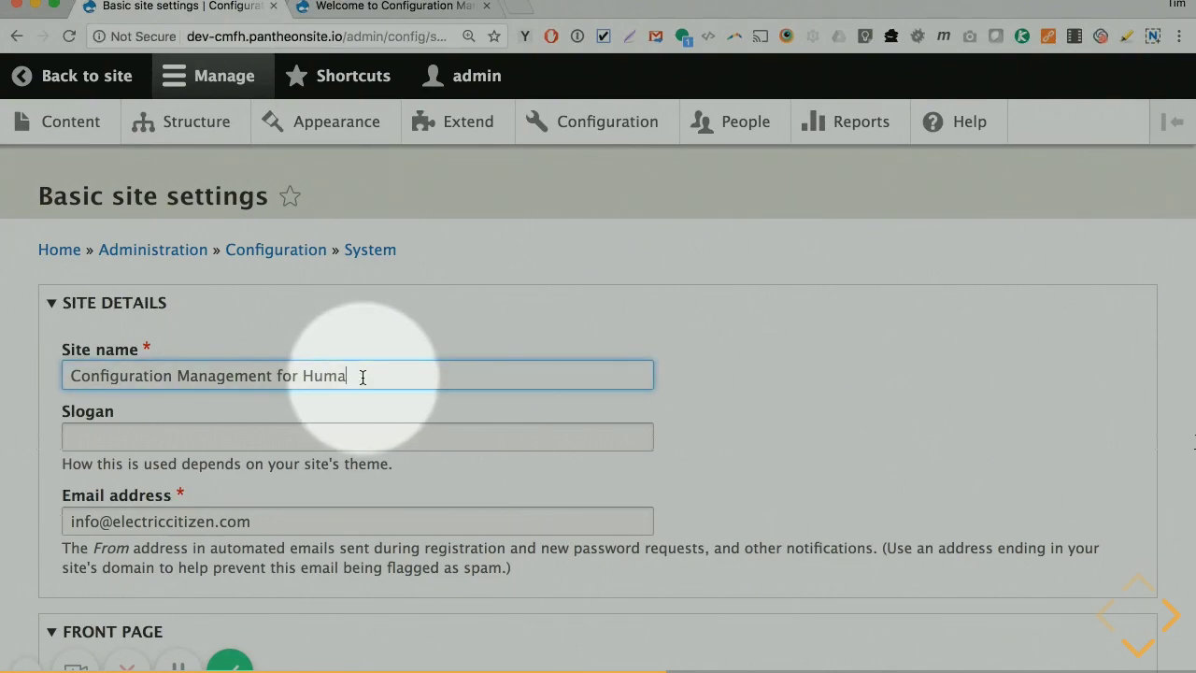
pyautogui.write('Robots')
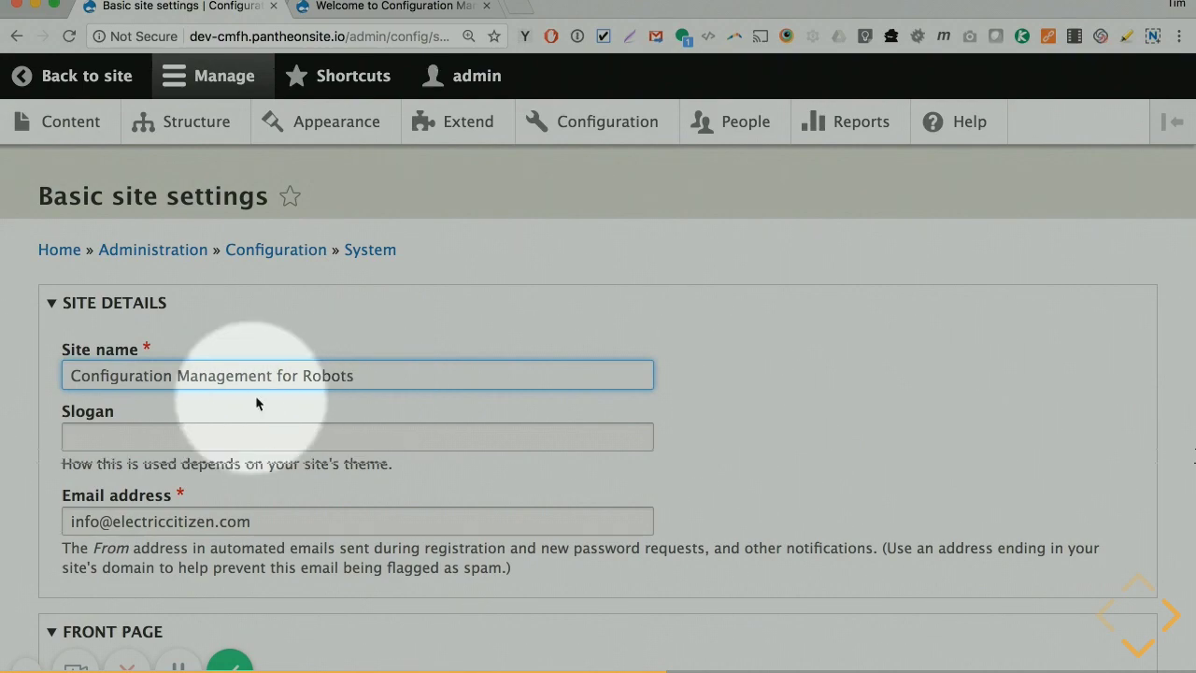
# Add the slogan 'Automating all of the things' and save the configuration
pyautogui.click(132, 438)
pyautogui.write('A')
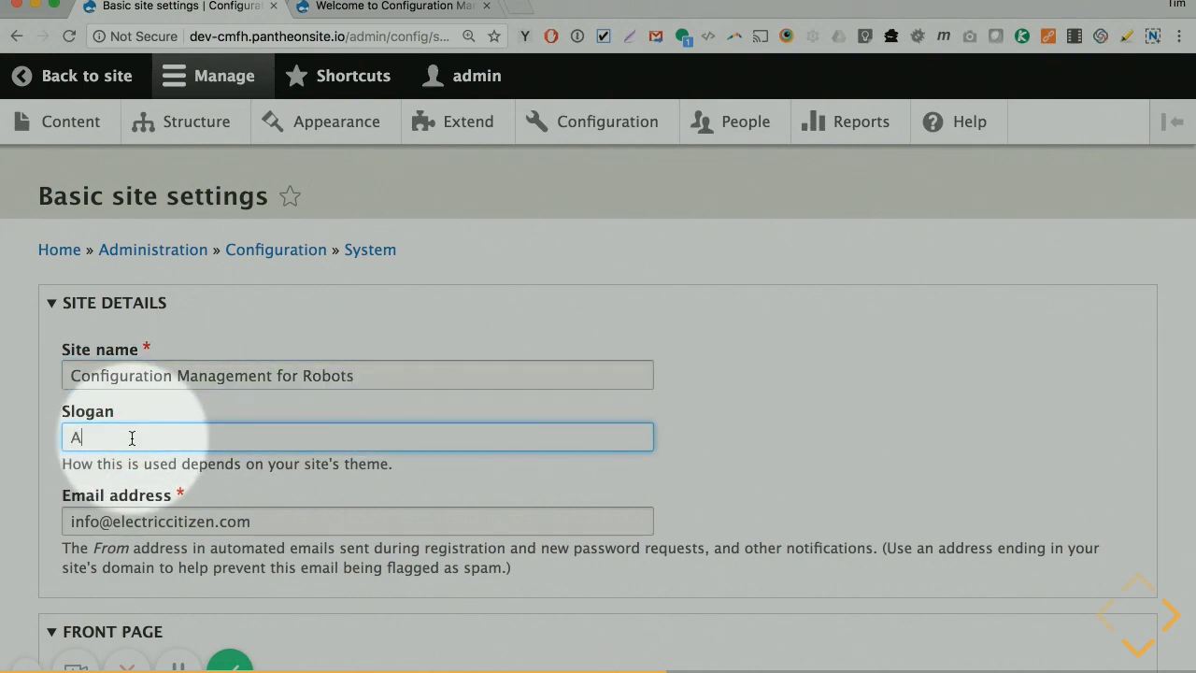
pyautogui.write('utomating all of the things')
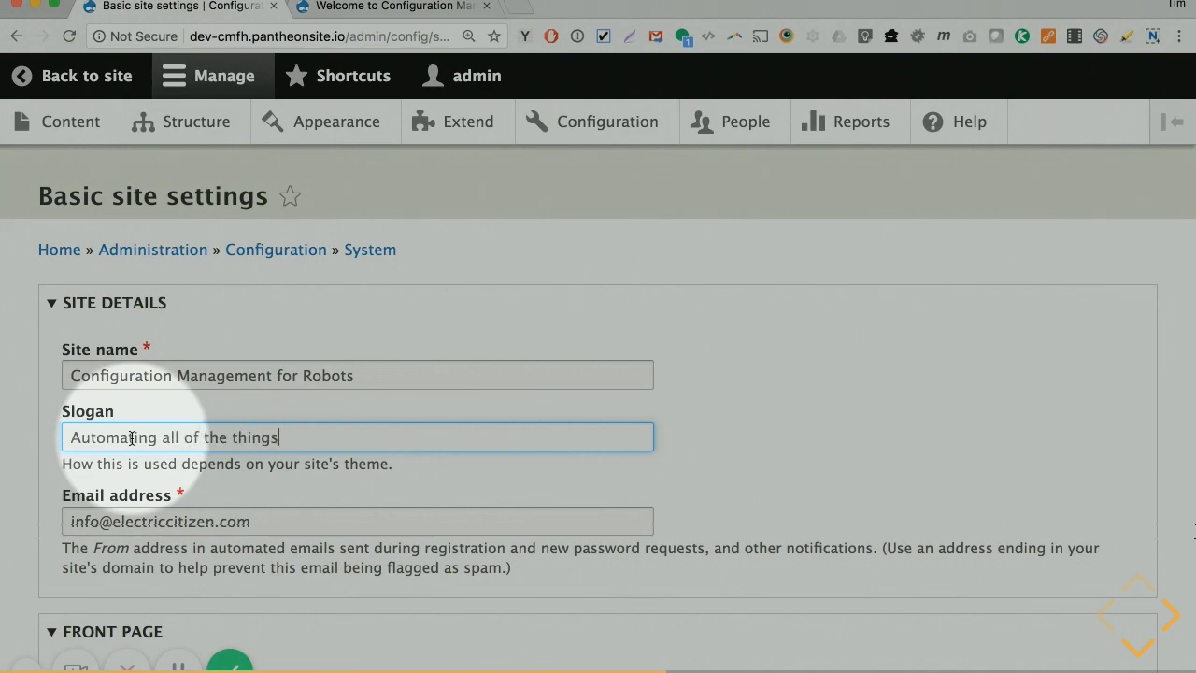
pyautogui.scroll(-5, 132, 438)
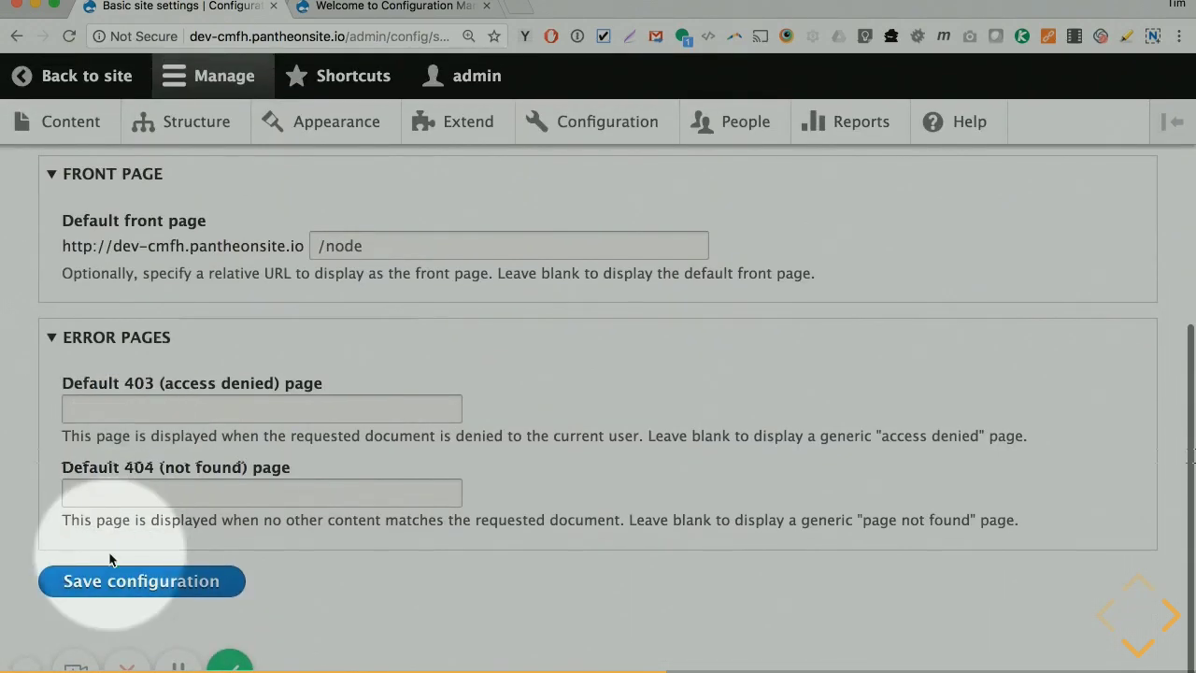
pyautogui.click(108, 581)
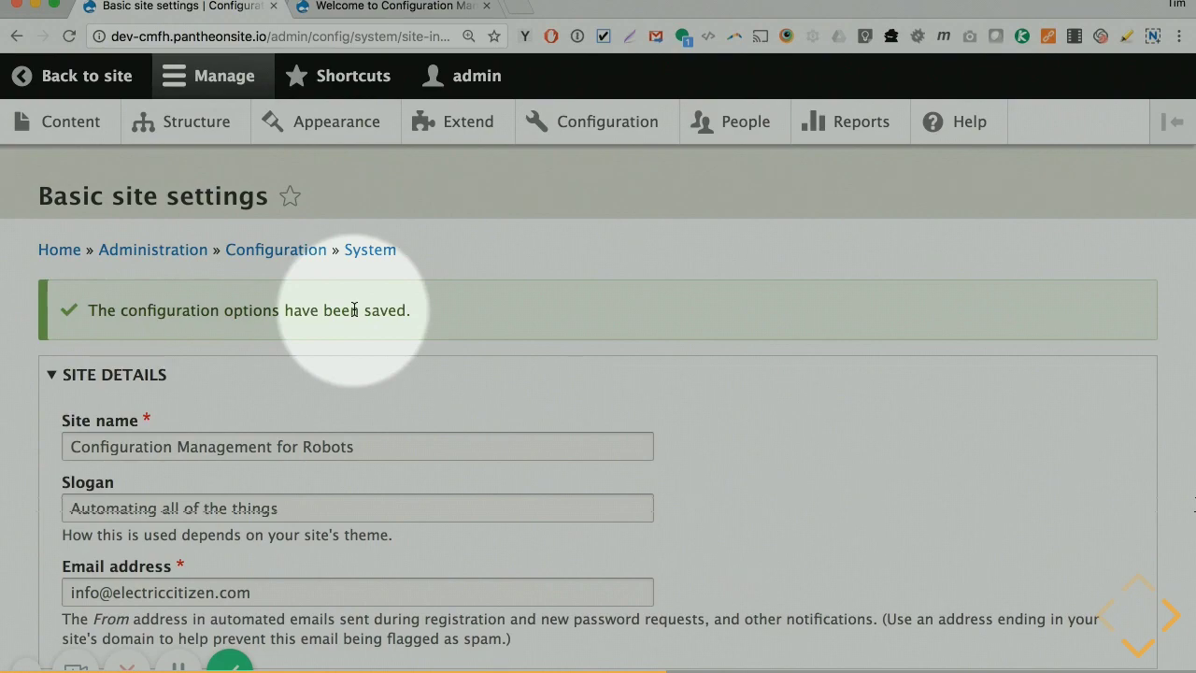
# Apply the Firehouse color set to Bartik, save, and return to the front page
pyautogui.click(338, 130)
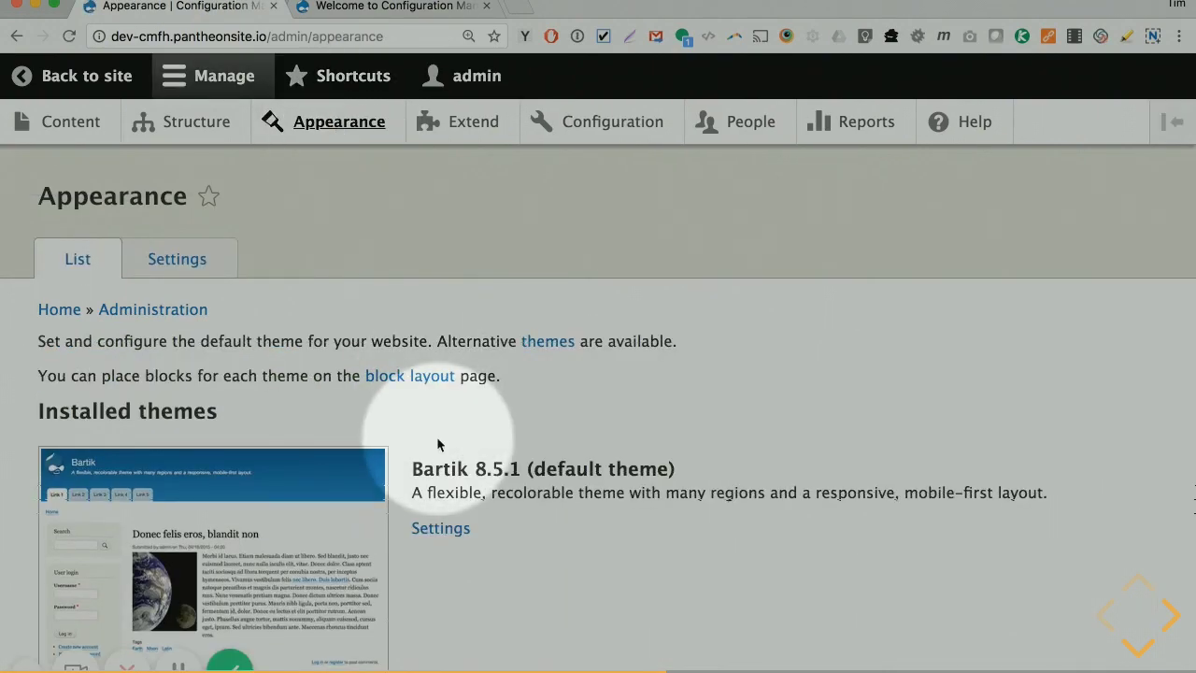
pyautogui.click(441, 528)
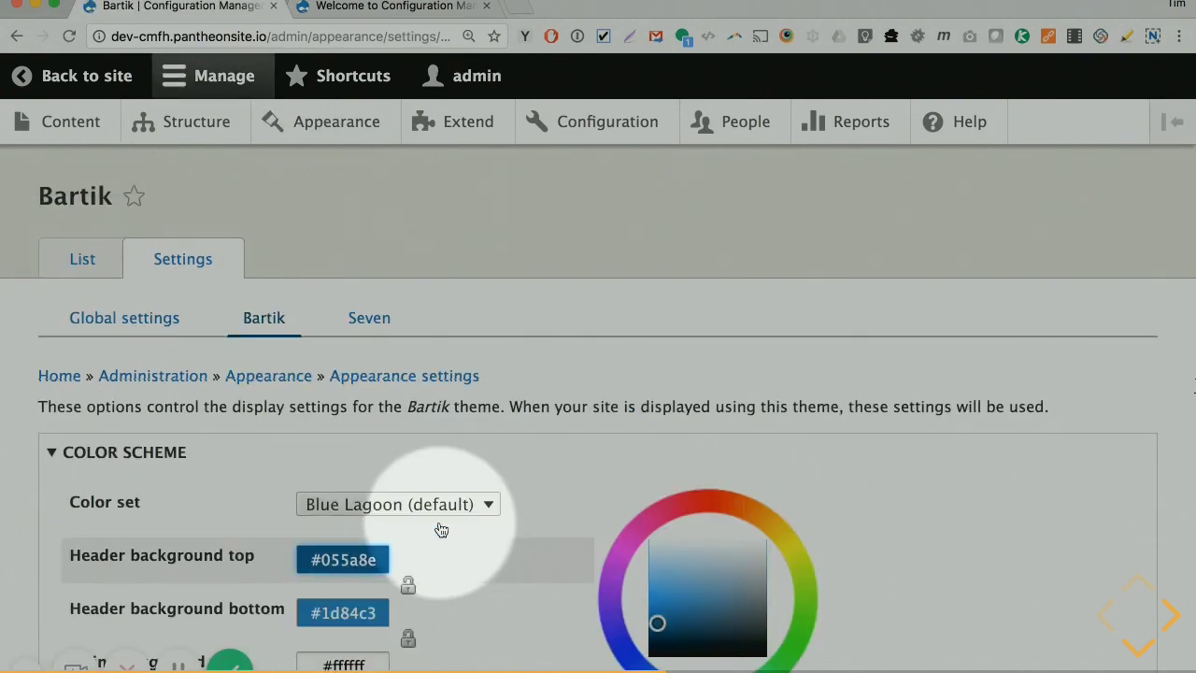
pyautogui.click(344, 507)
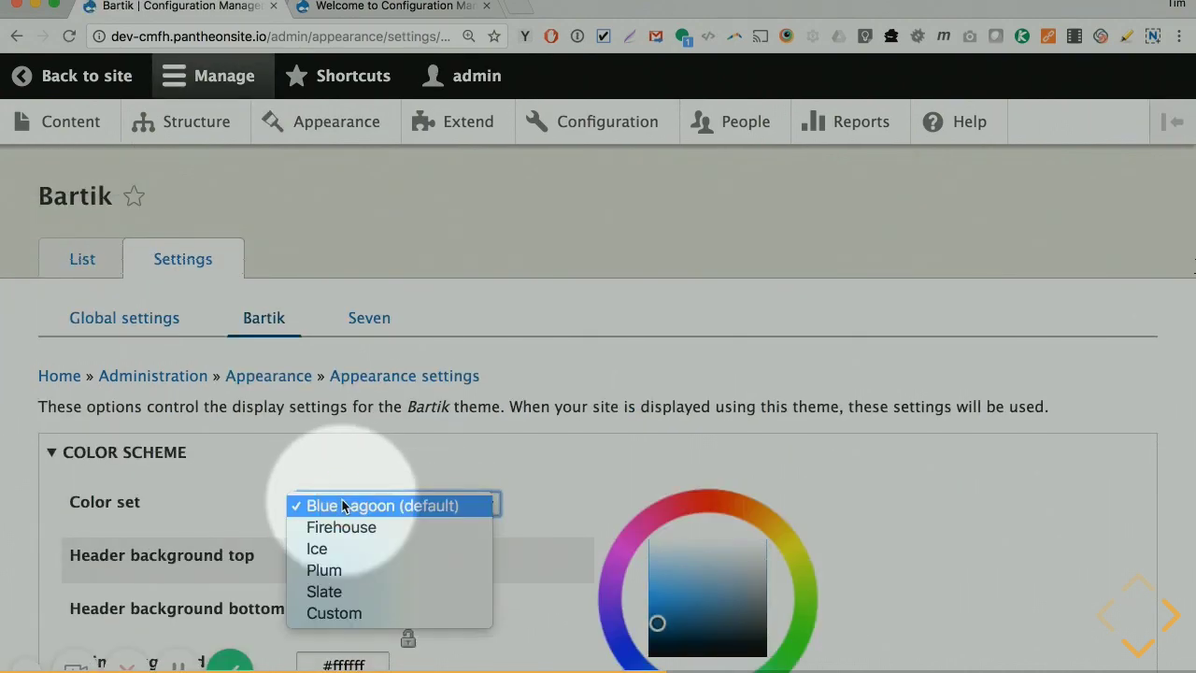
pyautogui.press('Escape')
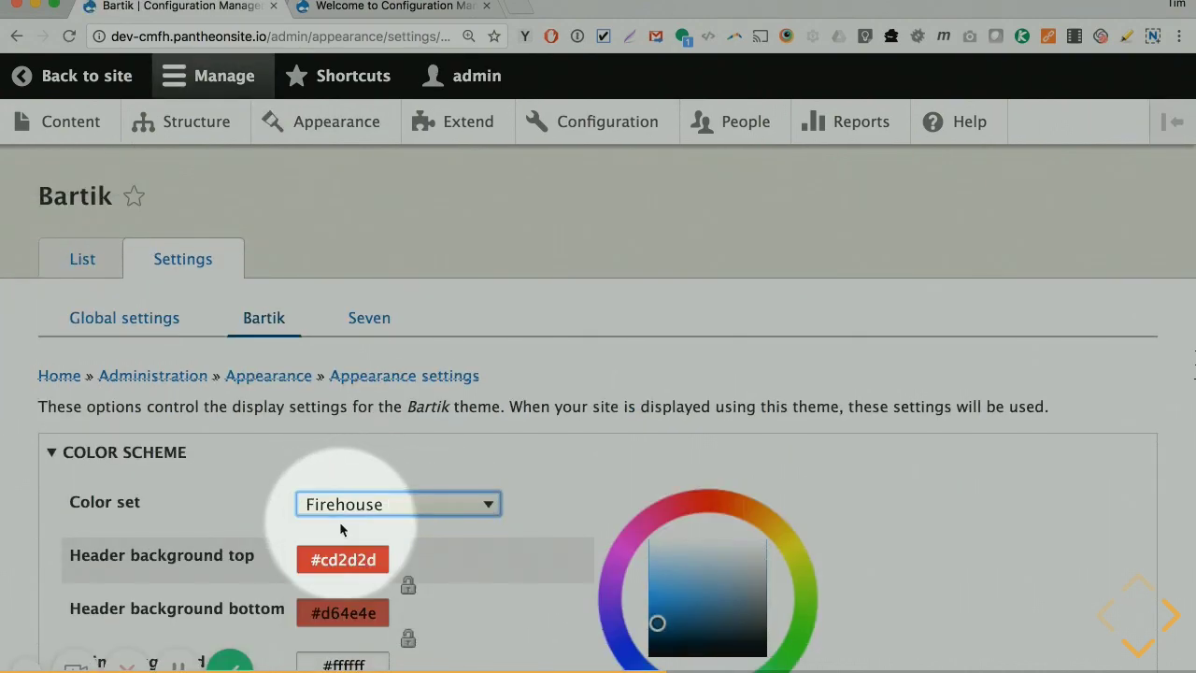
pyautogui.scroll(-15, 120, 547)
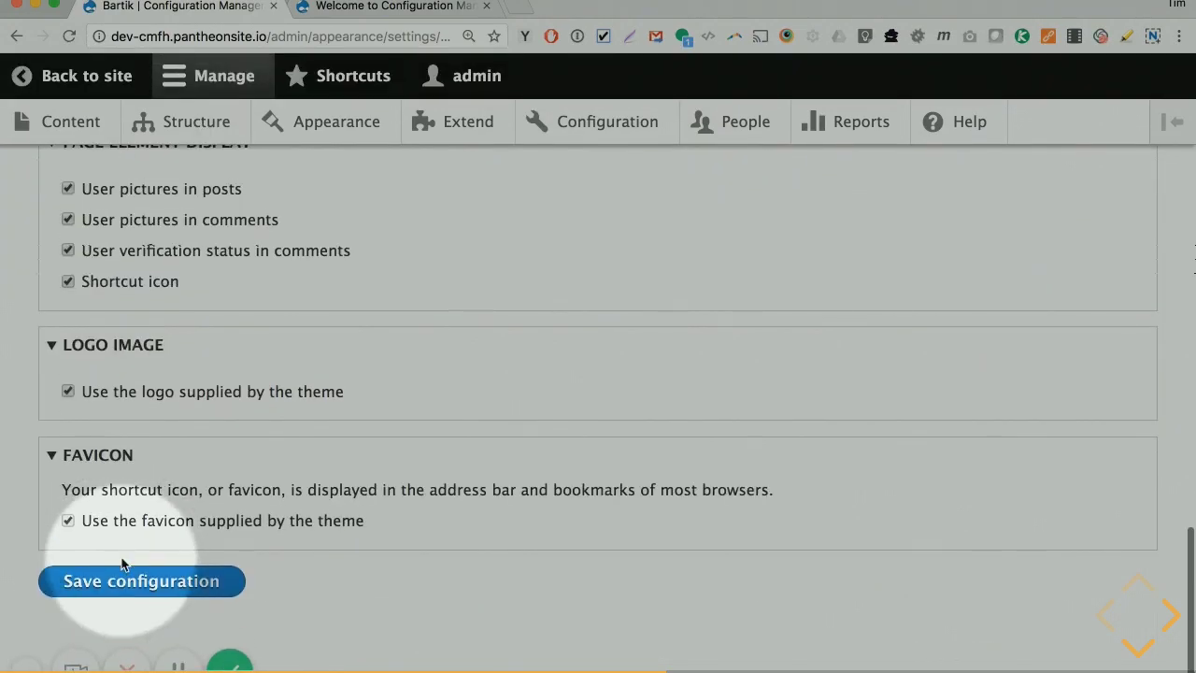
pyautogui.click(116, 581)
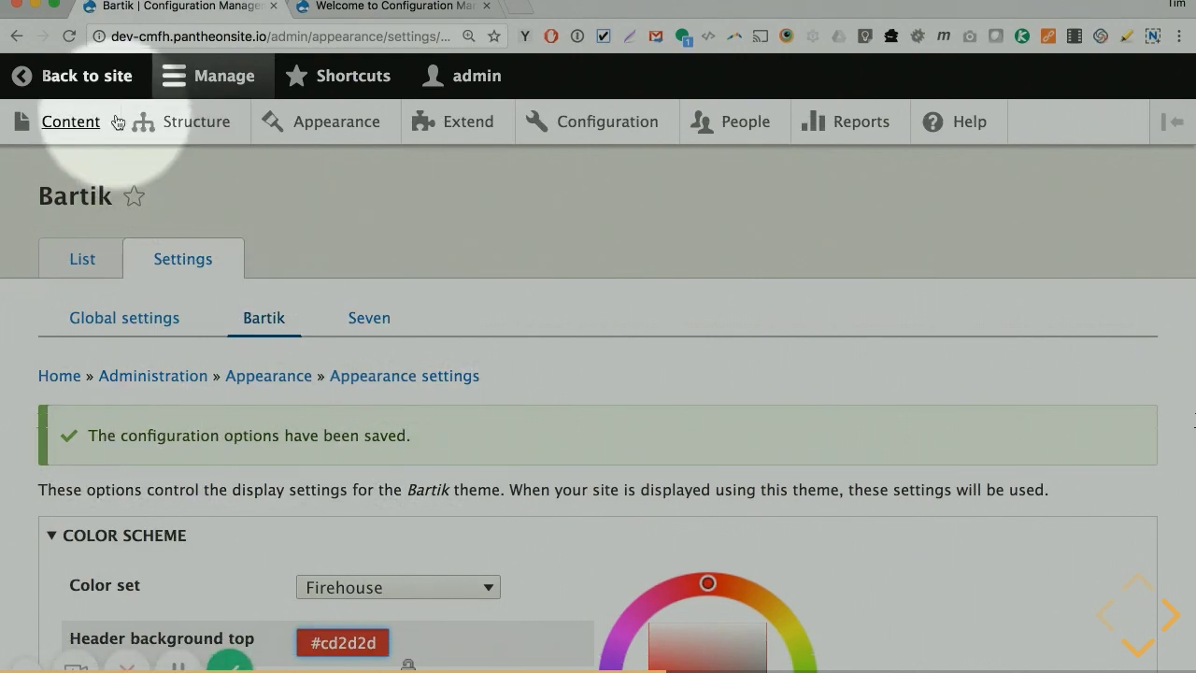
pyautogui.click(80, 77)
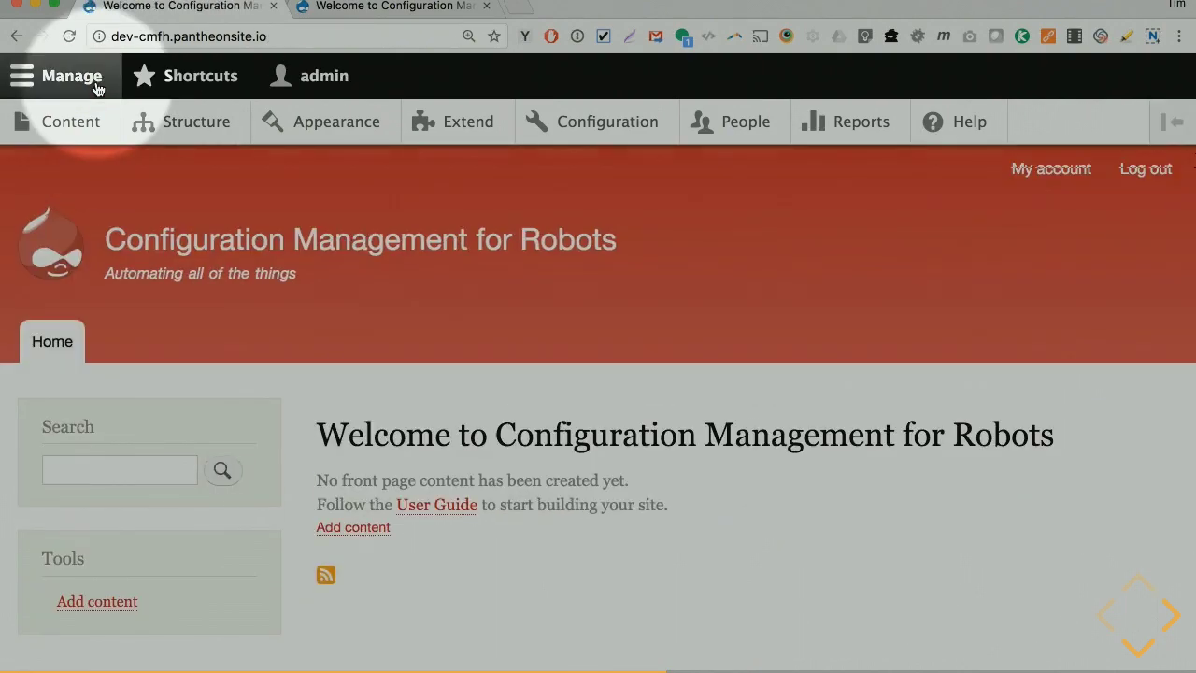